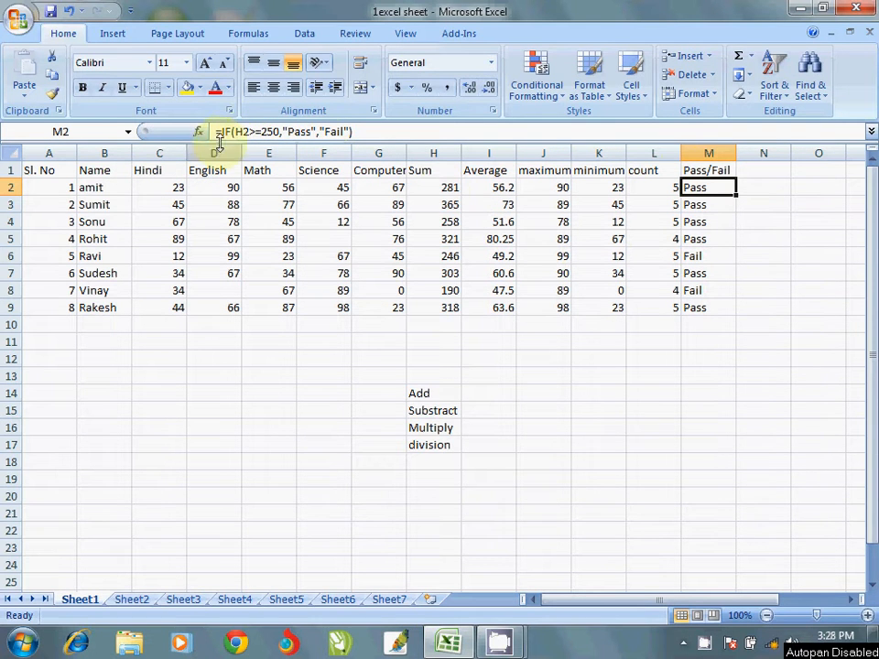
- Change the IF formula in M2 to return "Ram" when the condition is true and "Rawan" when it is false
{"action": "left_click", "coordinate": [236, 132]}
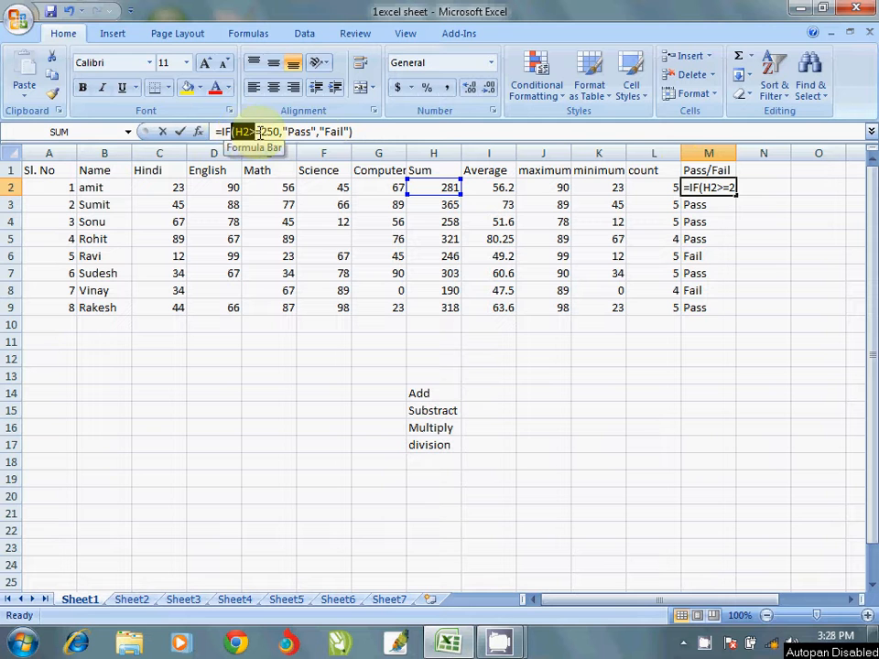
{"action": "left_click_drag", "start_coordinate": [259, 134], "coordinate": [273, 134]}
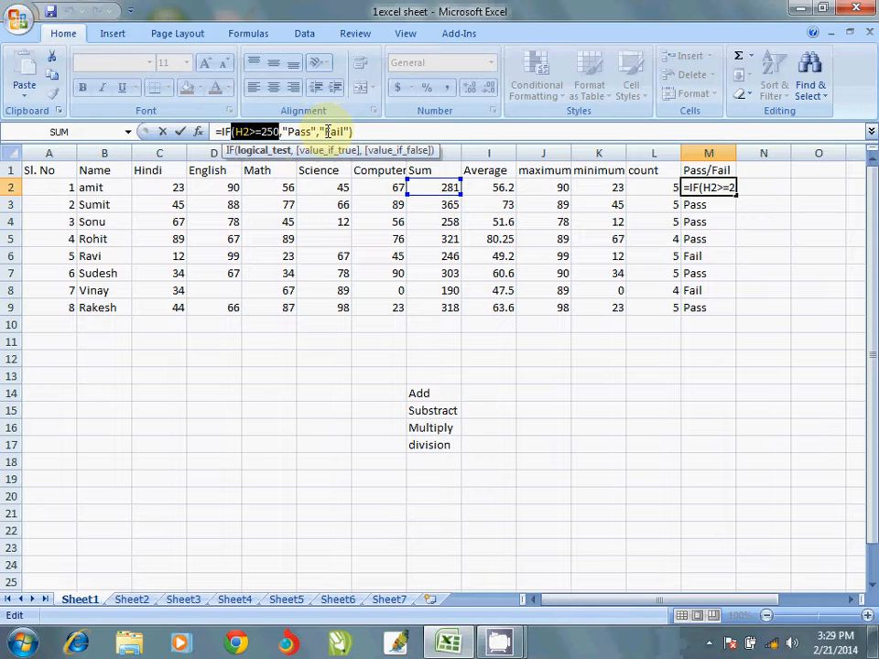
{"action": "left_click", "coordinate": [314, 133]}
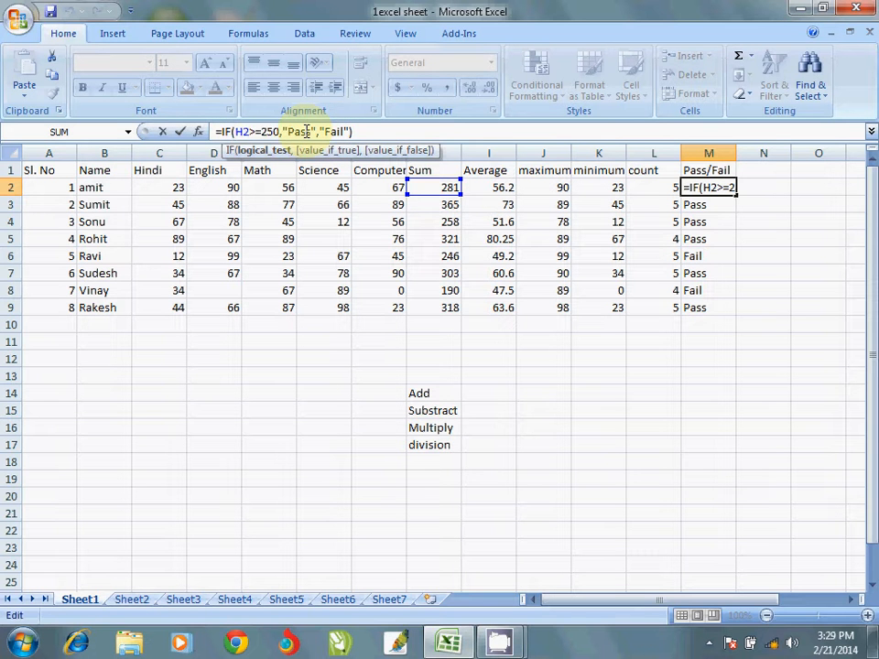
{"action": "left_click_drag", "start_coordinate": [314, 132], "coordinate": [290, 133]}
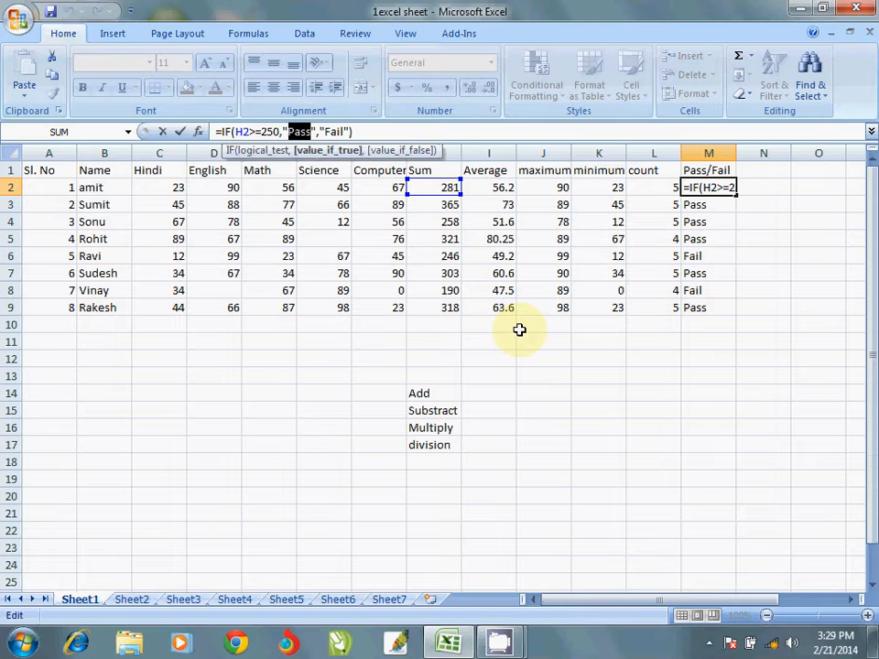
{"action": "type", "text": "Ram"}
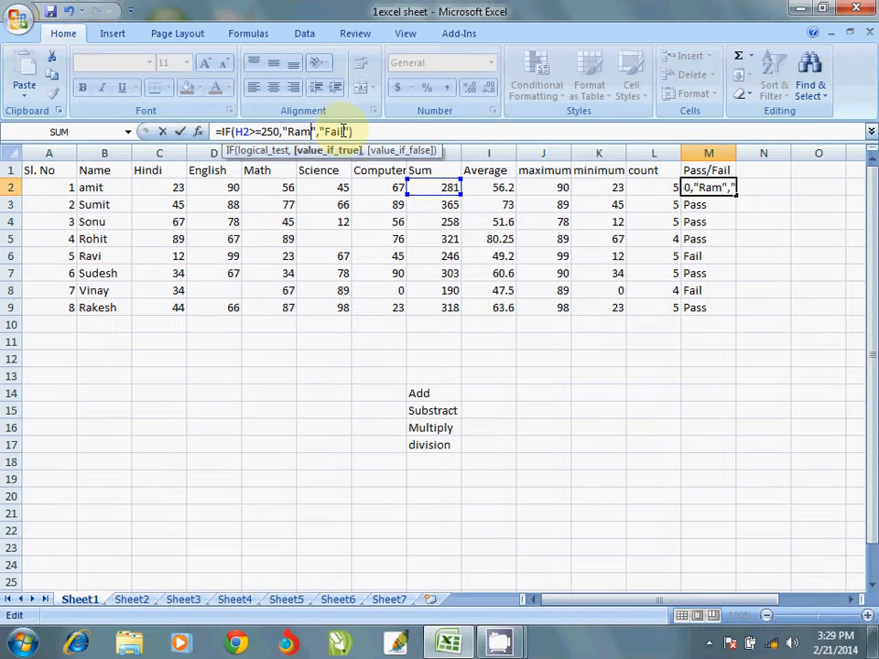
{"action": "left_click_drag", "start_coordinate": [342, 131], "coordinate": [326, 131]}
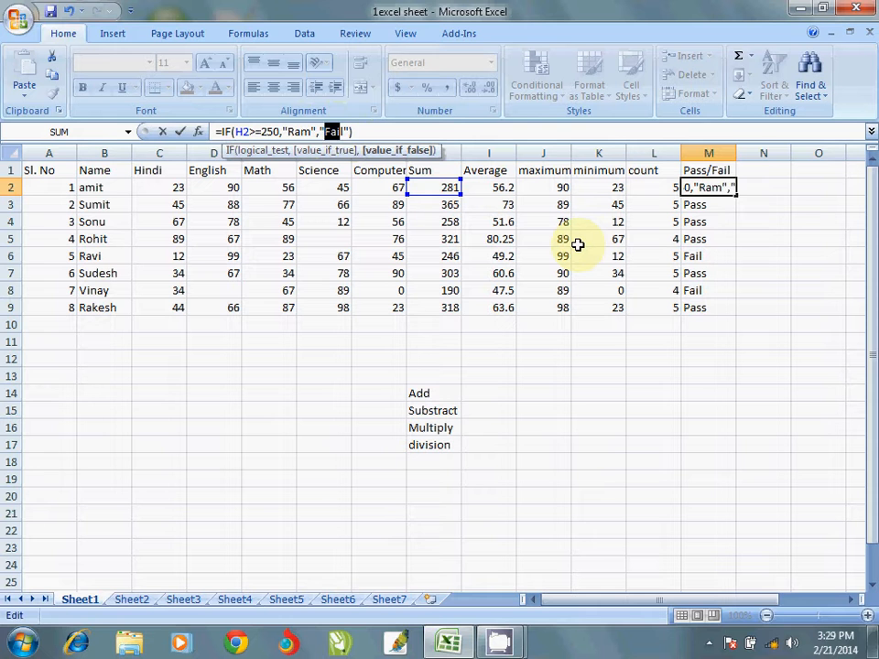
{"action": "key", "text": "BackSpace"}
{"action": "type", "text": "Rawan"}
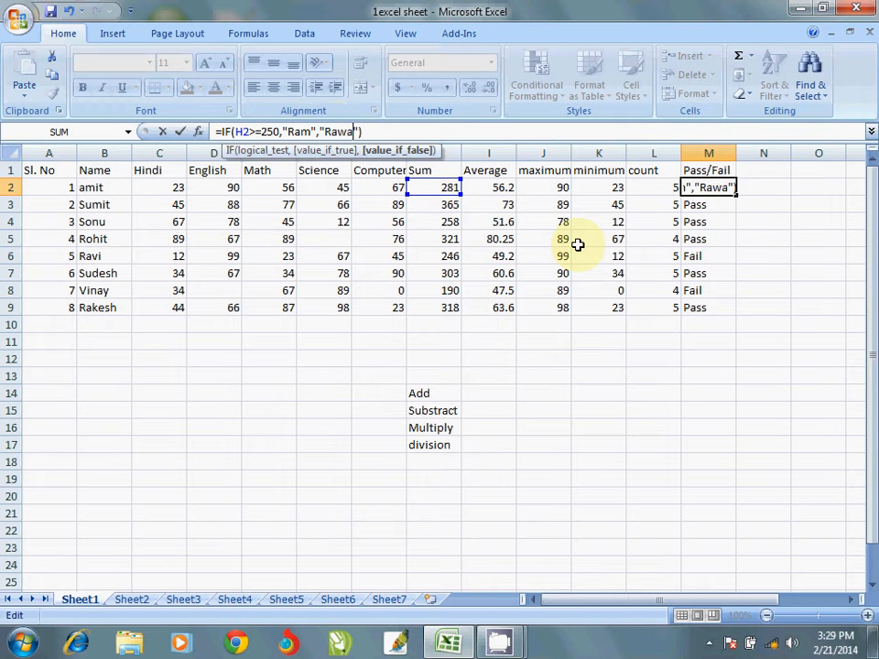
{"action": "key", "text": "Return"}
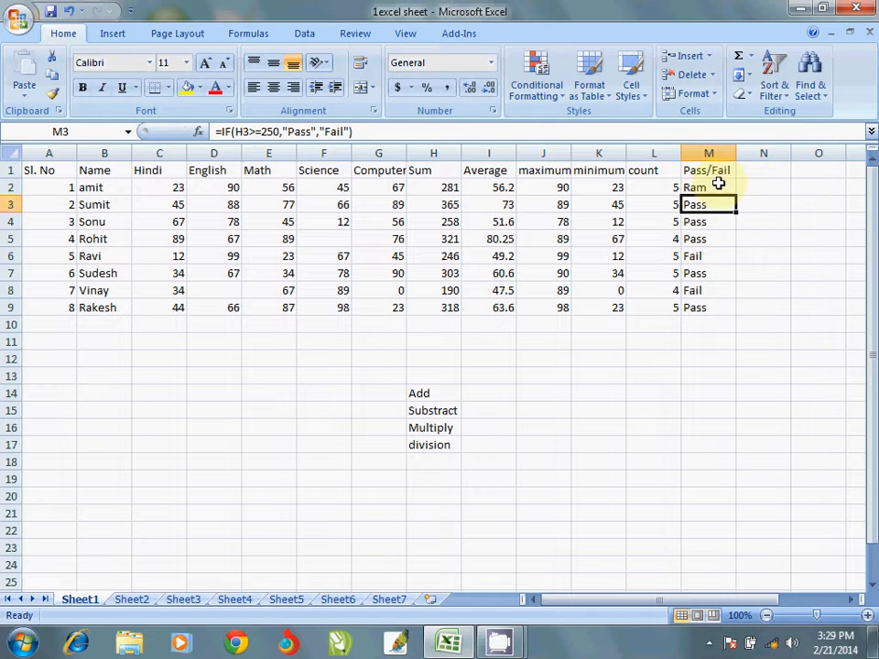
- Fill the M2 formula down the first Pass/Fail column to row 9 and check the copied formula in M6
{"action": "left_click", "coordinate": [718, 190]}
{"action": "double_click", "coordinate": [736, 195]}
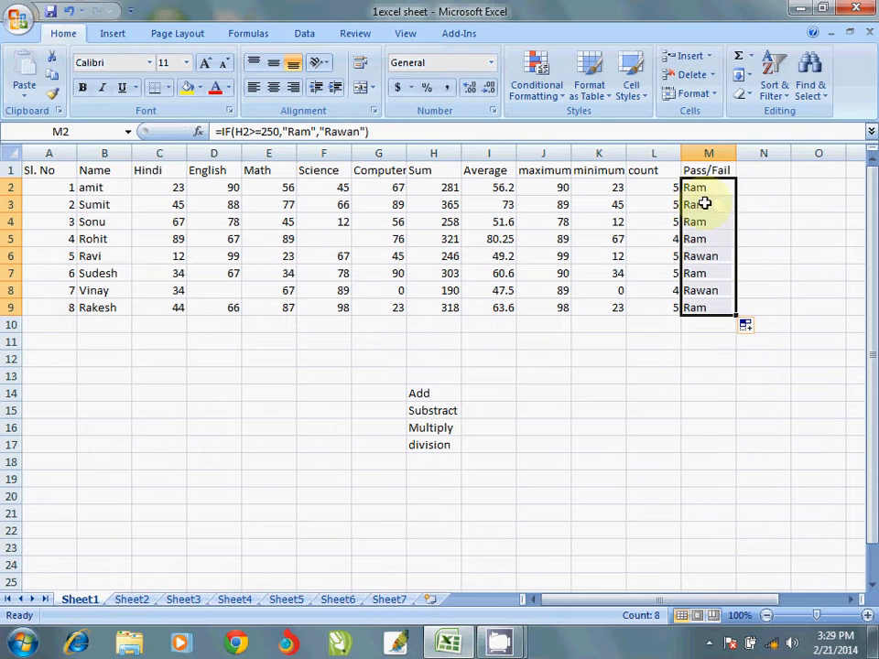
{"action": "left_click", "coordinate": [711, 260]}
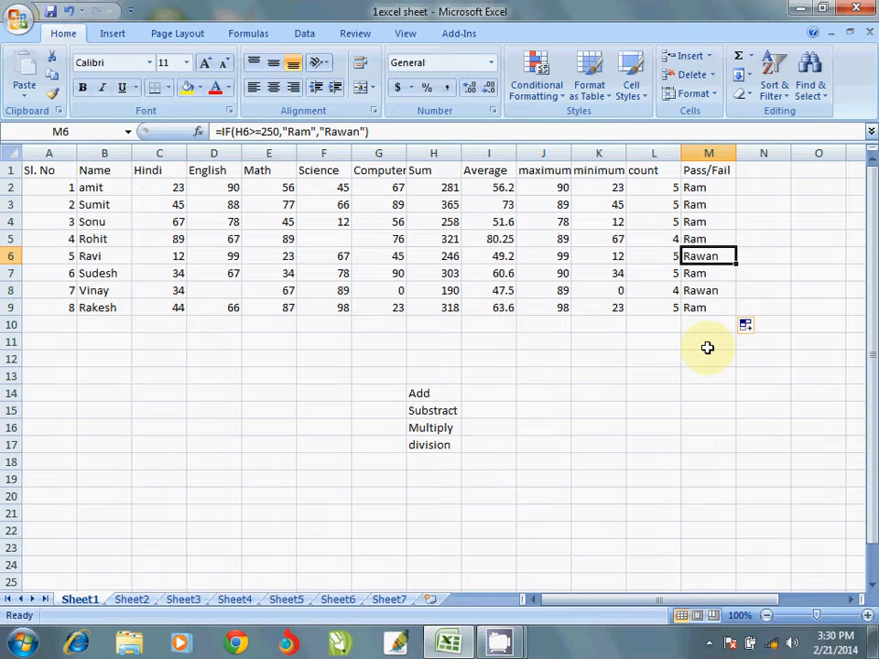
- Add the heading "Pass/fail" in cell N1
{"action": "left_click", "coordinate": [756, 170]}
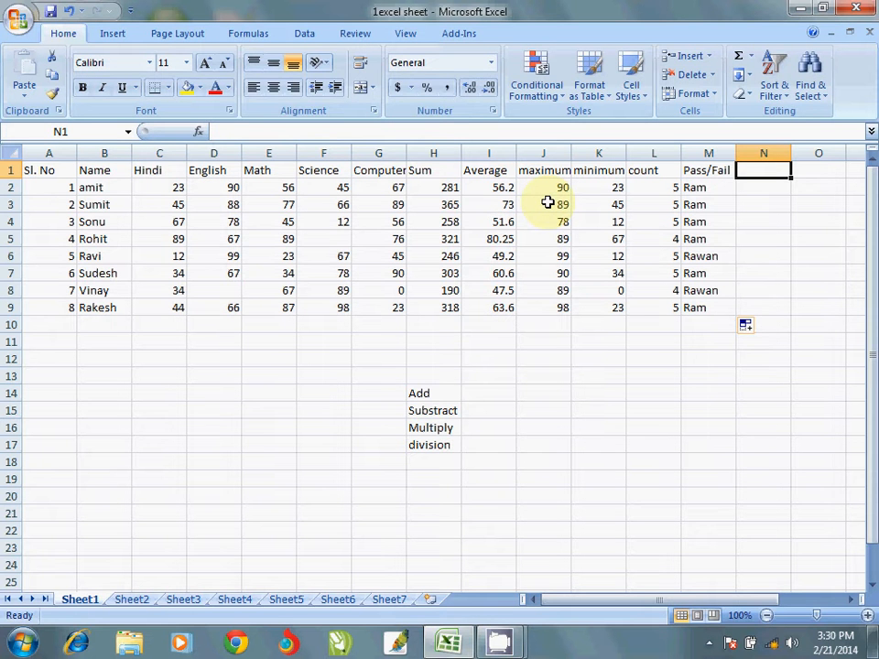
{"action": "type", "text": "Pass"}
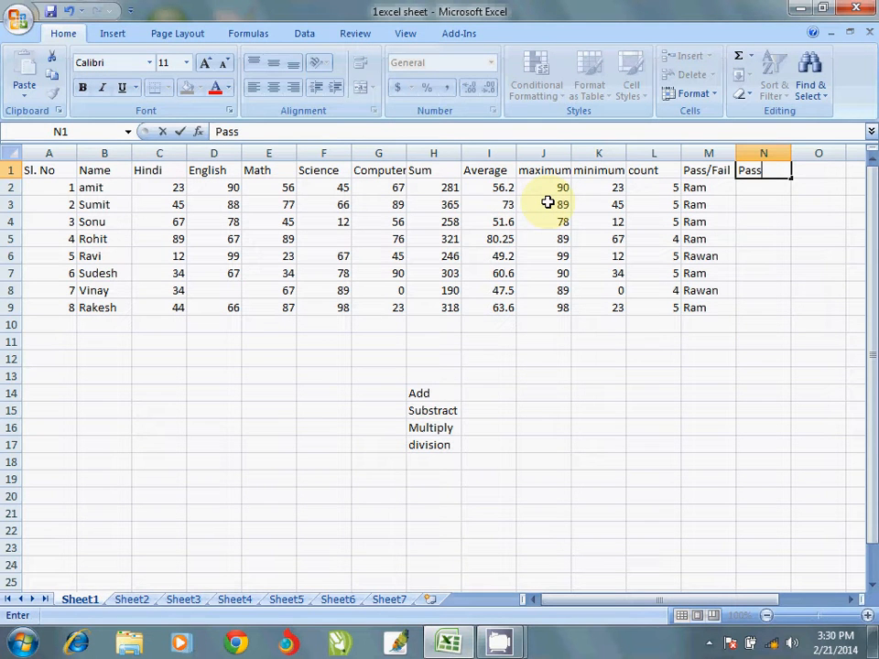
{"action": "type", "text": "/G"}
{"action": "key", "text": "BackSpace"}
{"action": "type", "text": "fail"}
{"action": "key", "text": "Return"}
- Enter the formula =IF(I2>=50,"Pass","Fail") in N2 to grade the student by average
{"action": "type", "text": "="}
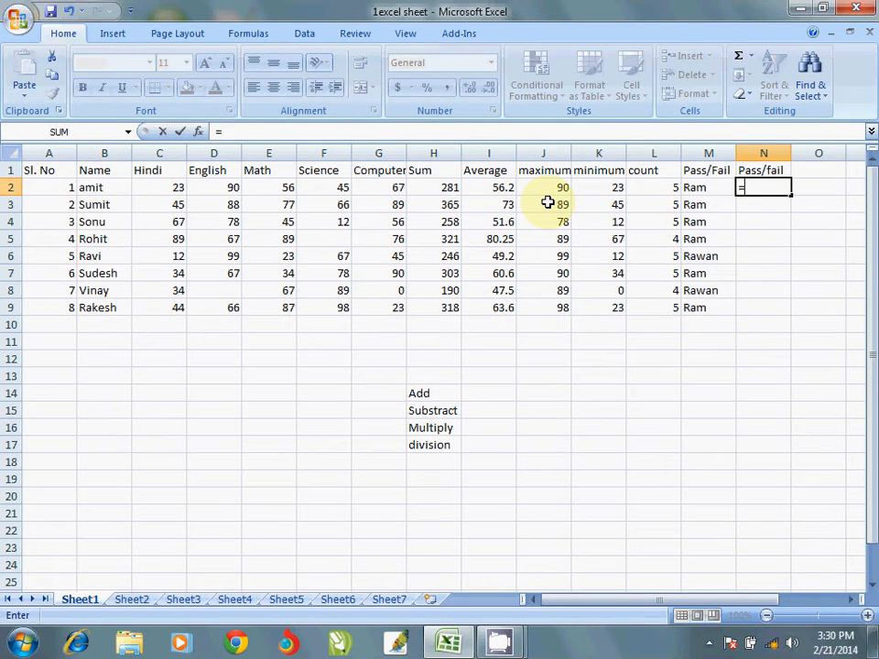
{"action": "type", "text": "if"}
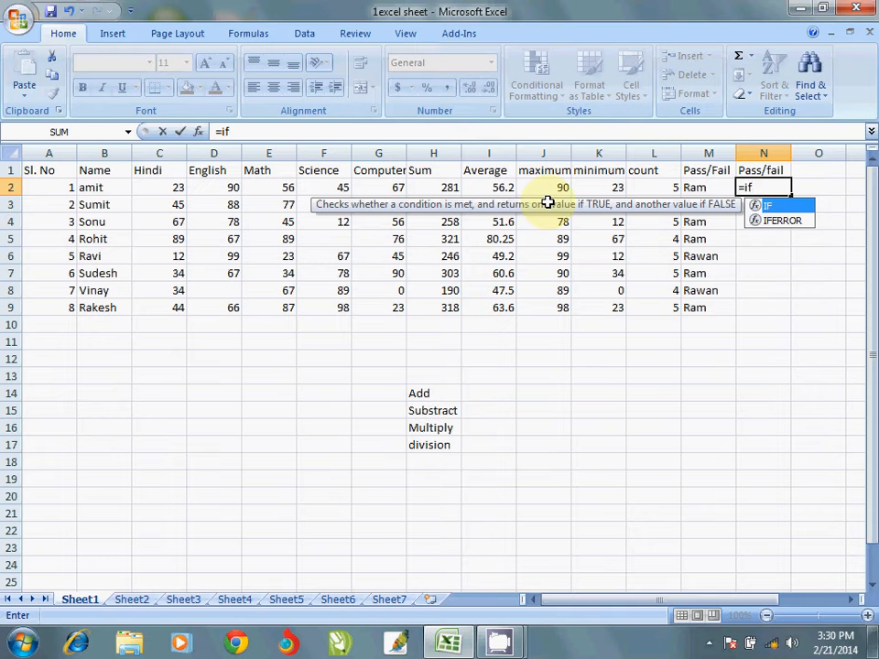
{"action": "key", "text": "Tab"}
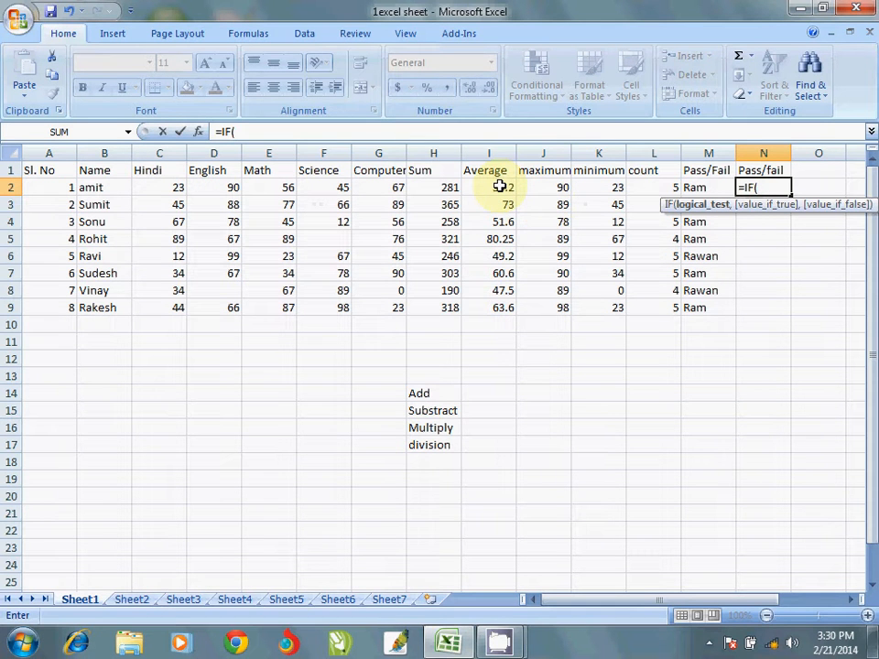
{"action": "left_click", "coordinate": [500, 186]}
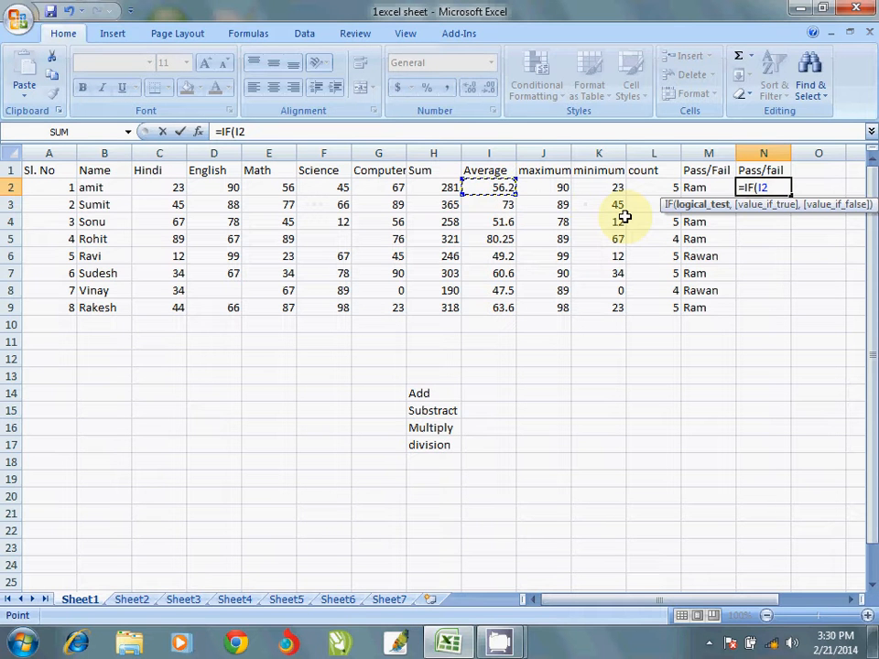
{"action": "type", "text": ">=50"}
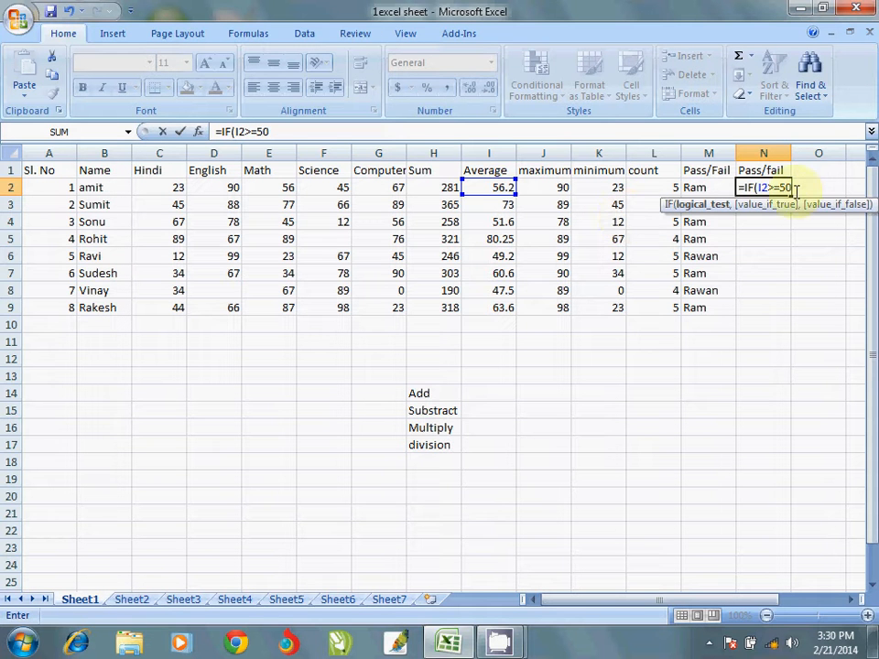
{"action": "type", "text": ","}
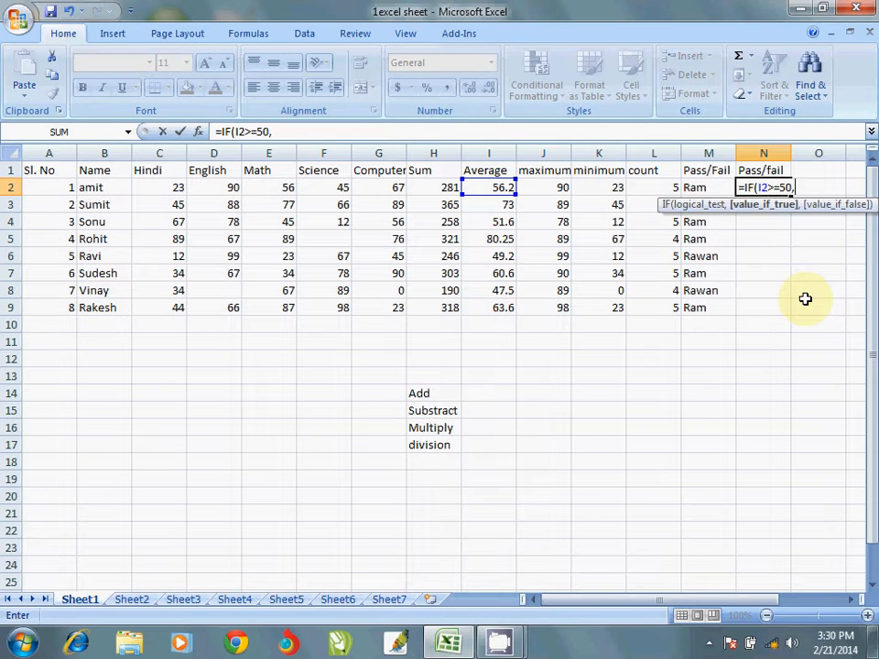
{"action": "type", "text": "\"Pass\",\""}
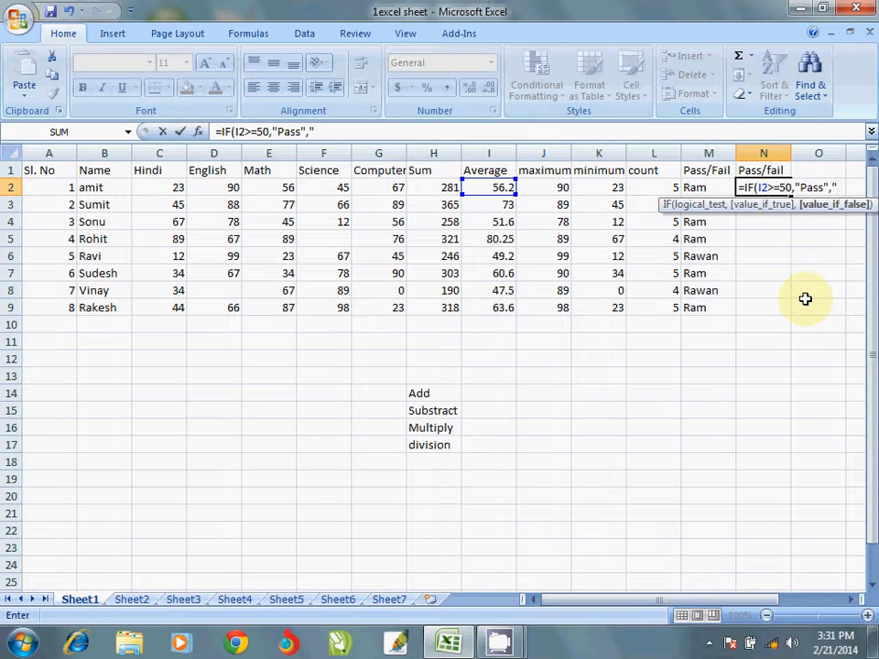
{"action": "type", "text": "Fail\")"}
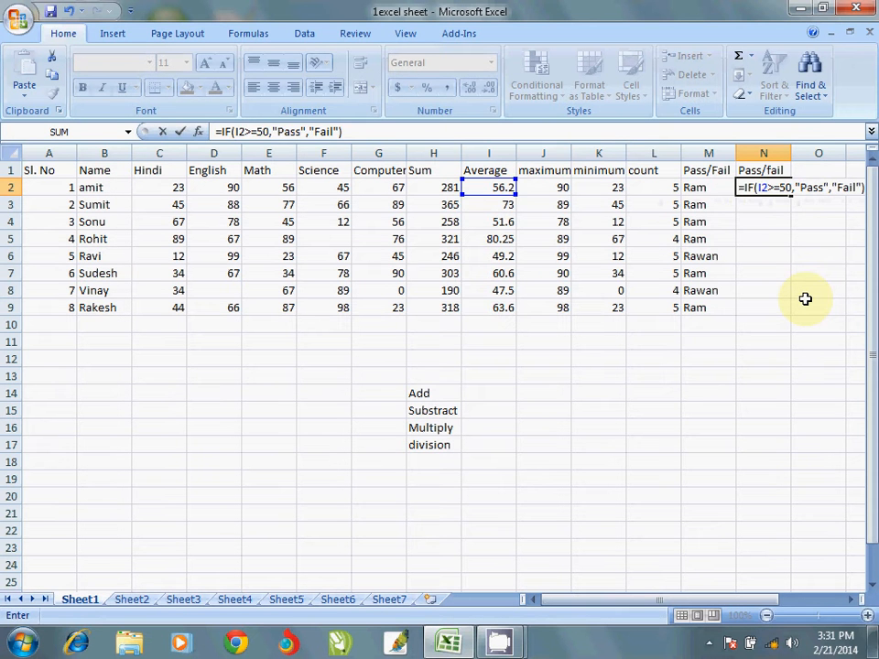
{"action": "key", "text": "Return"}
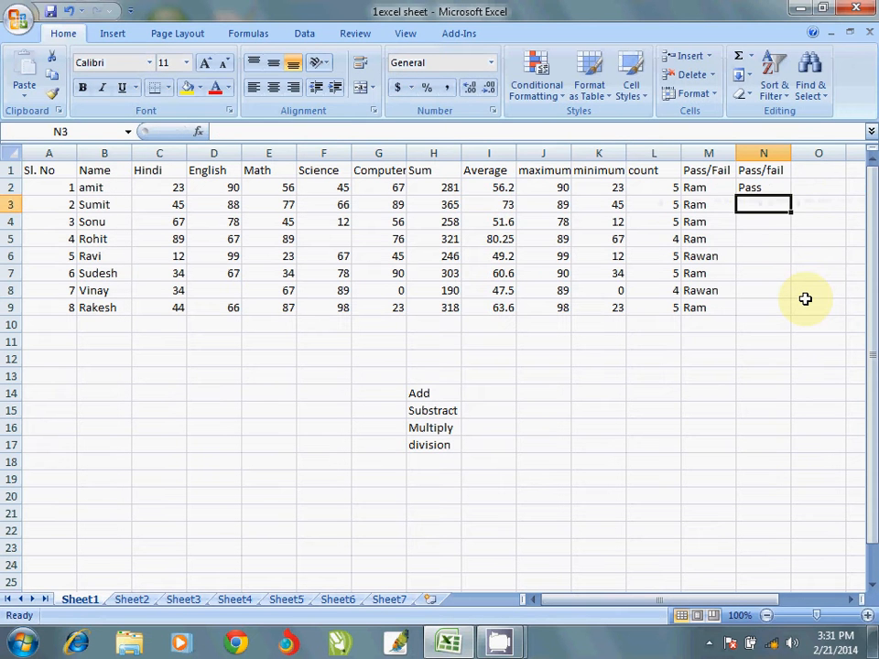
- Fill the N2 formula down to row 9 and check the results in N6 and N8
{"action": "left_click", "coordinate": [777, 189]}
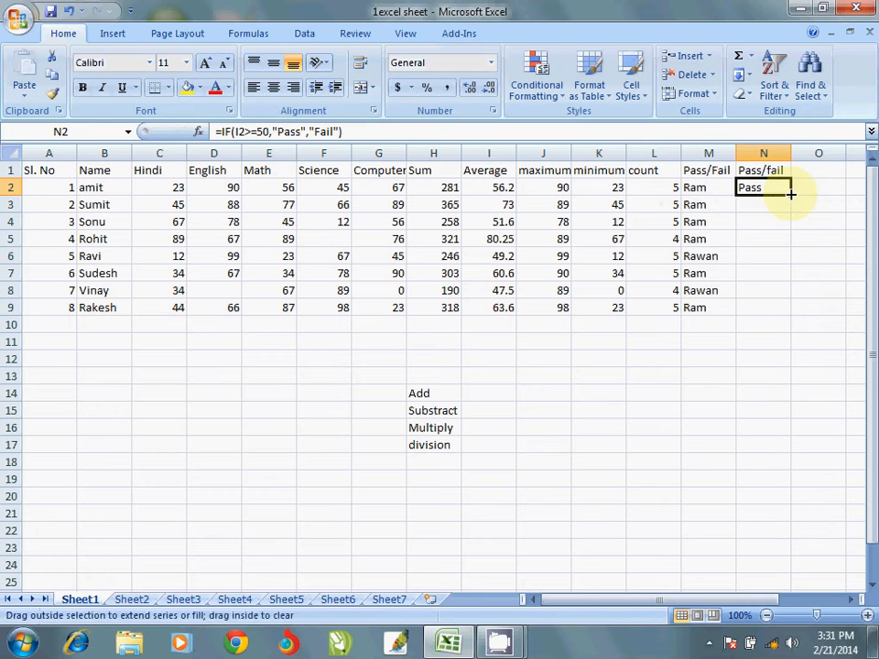
{"action": "double_click", "coordinate": [789, 194]}
{"action": "left_click", "coordinate": [758, 254]}
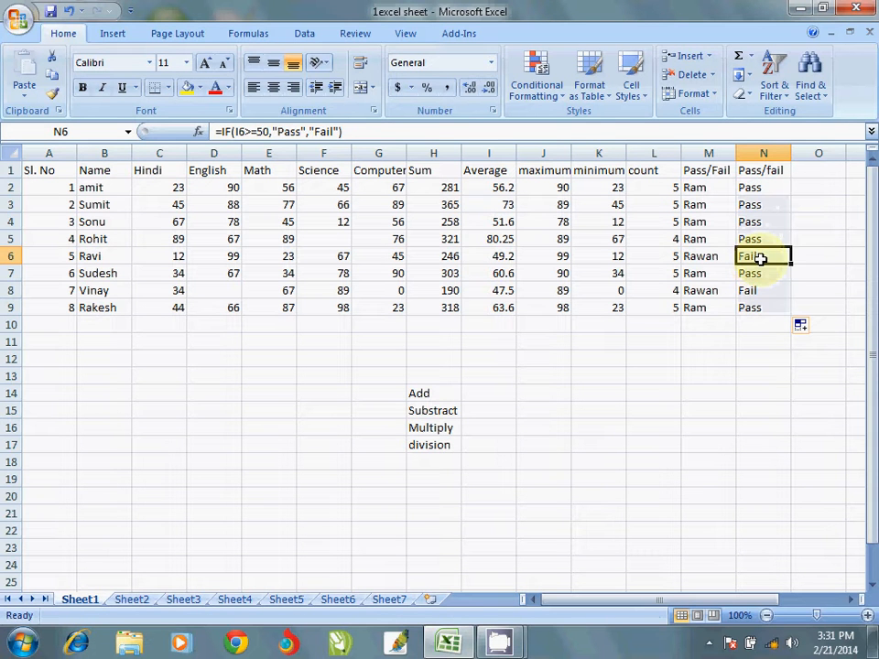
{"action": "left_click", "coordinate": [766, 292]}
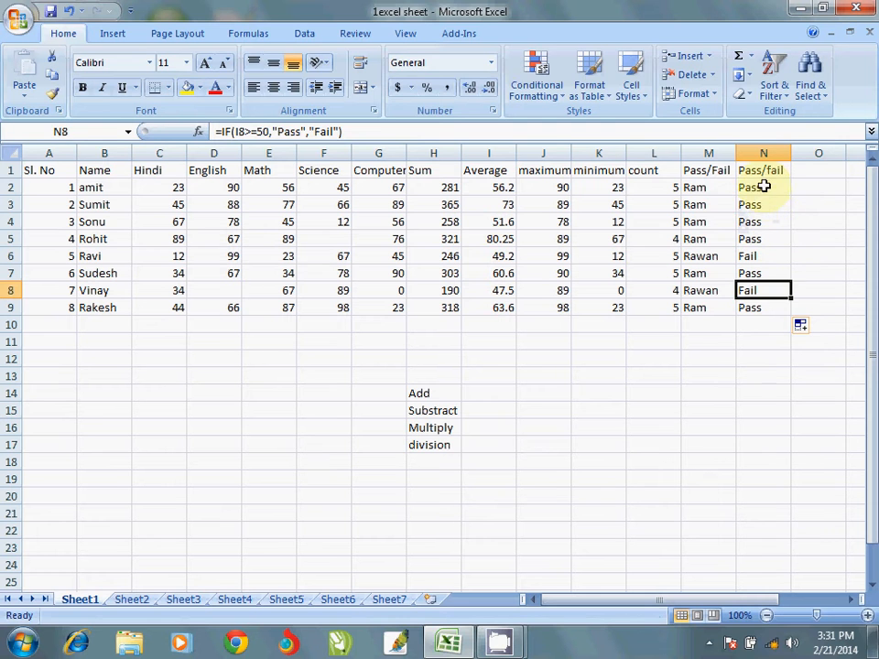
- Change the passing average in the N2 formula to 40 and fill it down to row 9
{"action": "double_click", "coordinate": [769, 188]}
{"action": "left_click", "coordinate": [781, 188]}
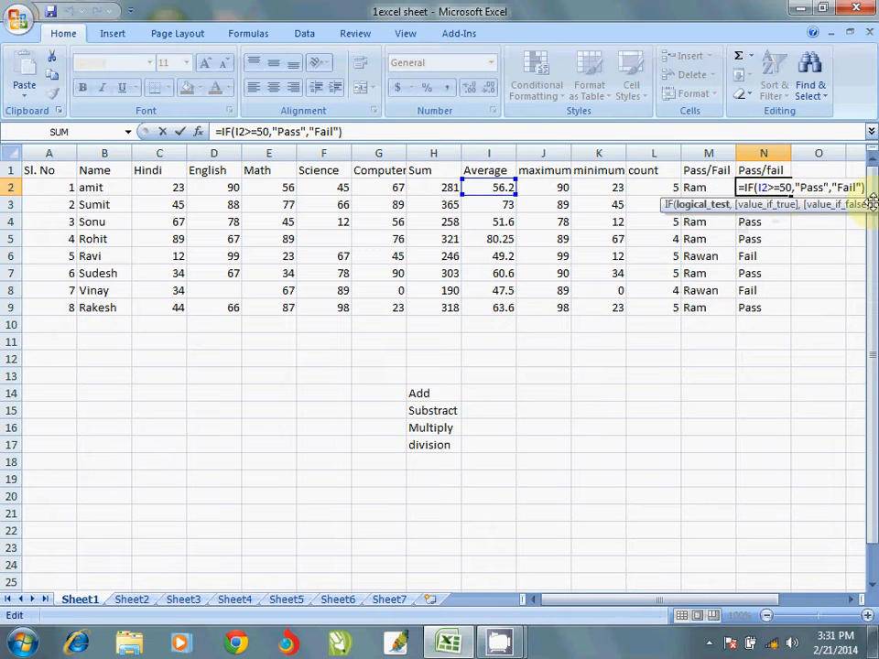
{"action": "key", "text": "Delete"}
{"action": "type", "text": "4"}
{"action": "key", "text": "Return"}
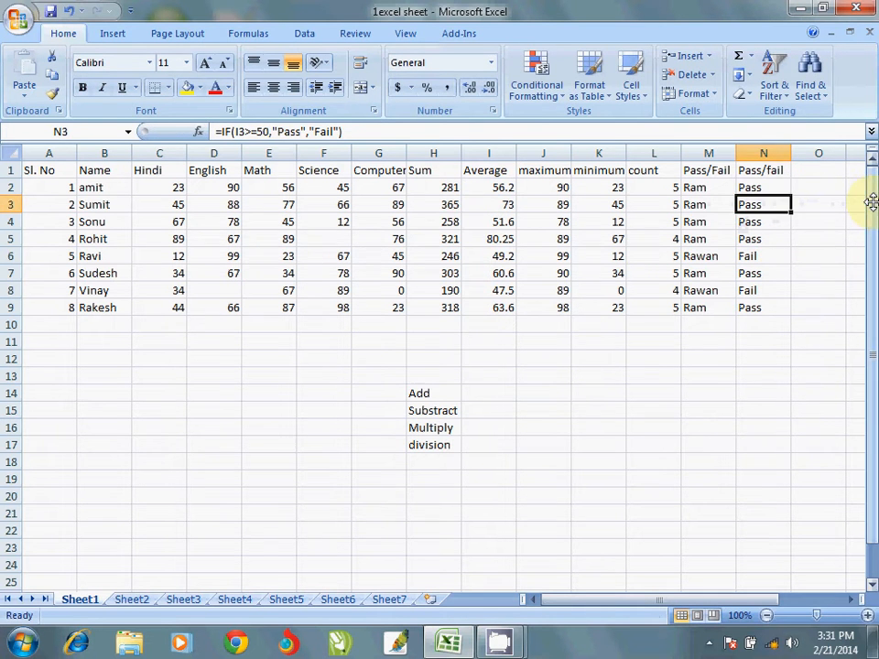
{"action": "left_click", "coordinate": [763, 183]}
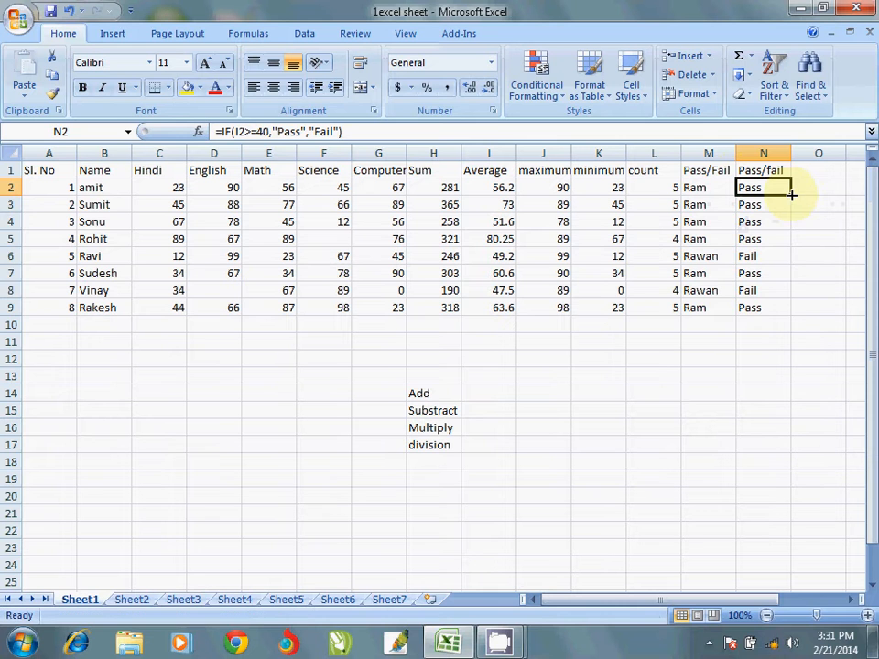
{"action": "double_click", "coordinate": [791, 194]}
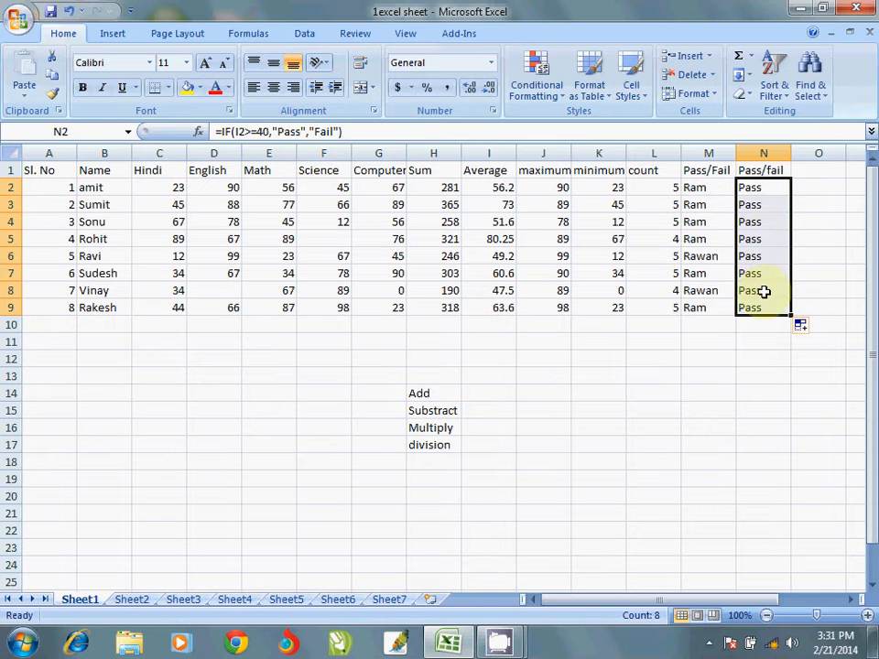
- Set the passing average in the N2 formula to 600 and fill it down to row 9
{"action": "double_click", "coordinate": [769, 188]}
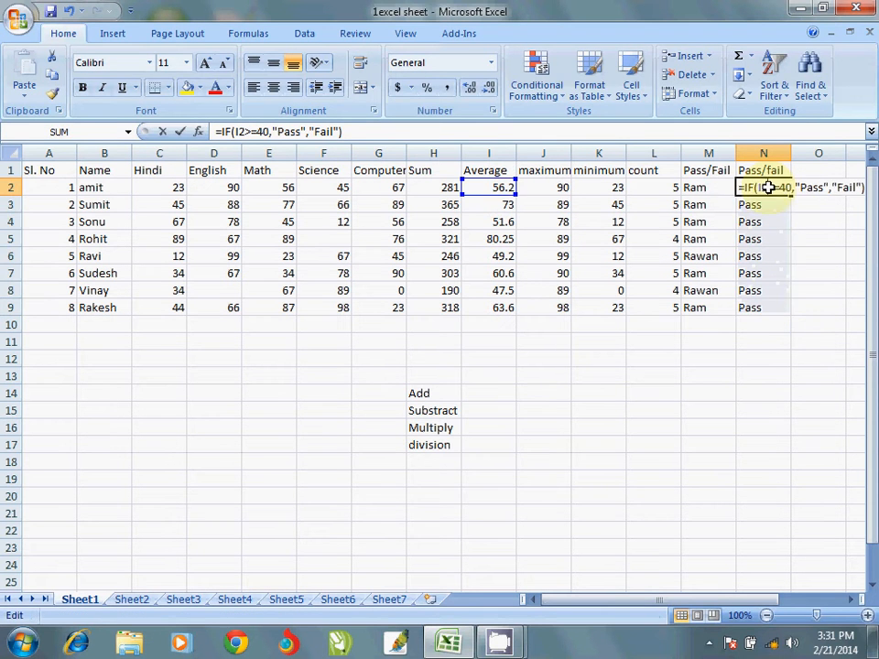
{"action": "key", "text": "BackSpace"}
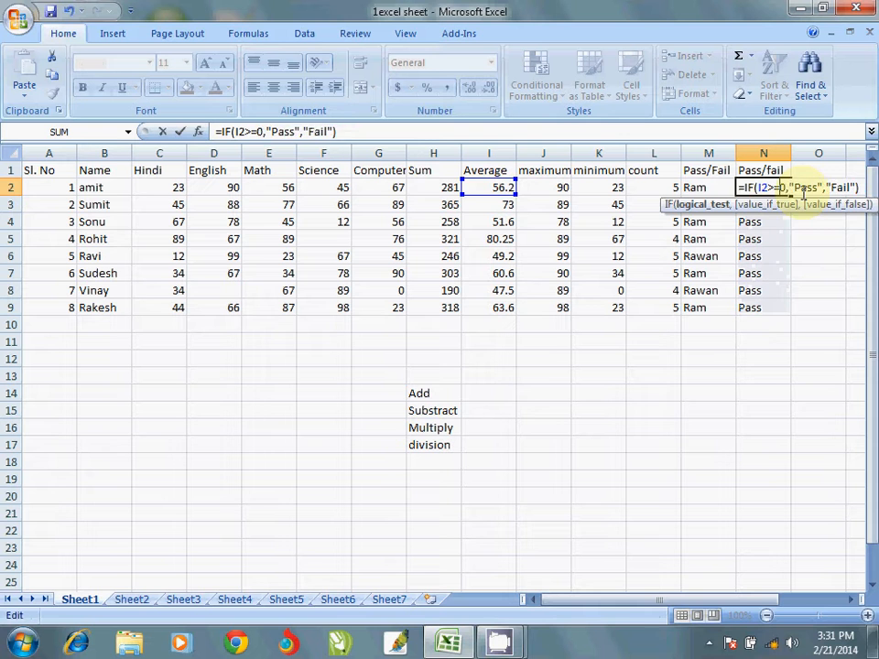
{"action": "type", "text": "60"}
{"action": "key", "text": "Return"}
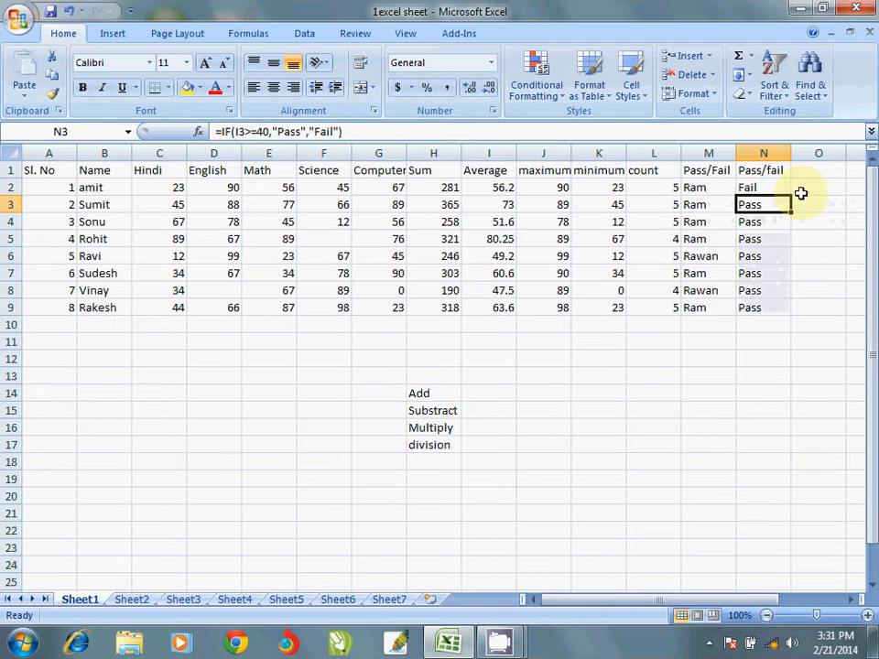
{"action": "left_click", "coordinate": [763, 188]}
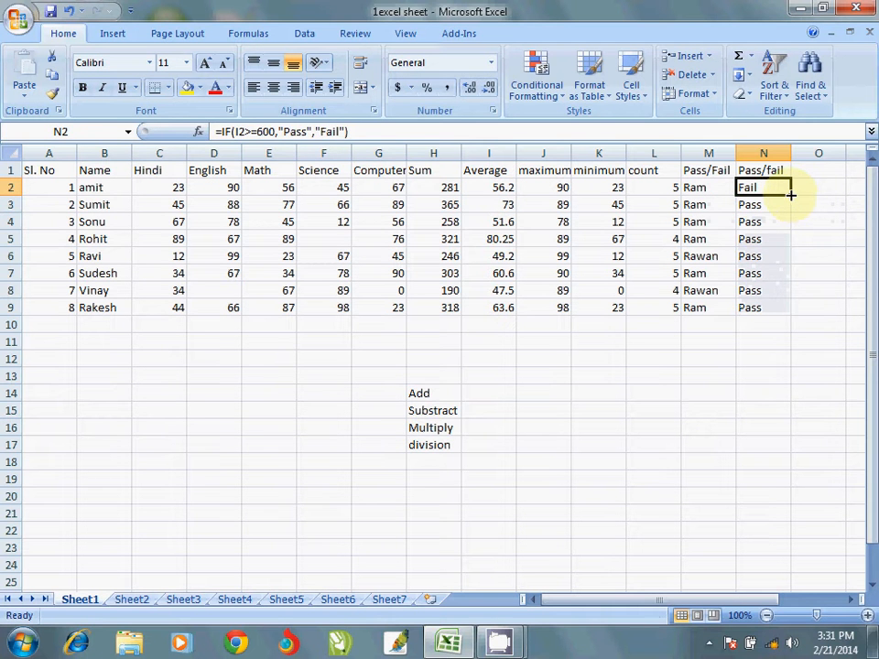
{"action": "double_click", "coordinate": [791, 195]}
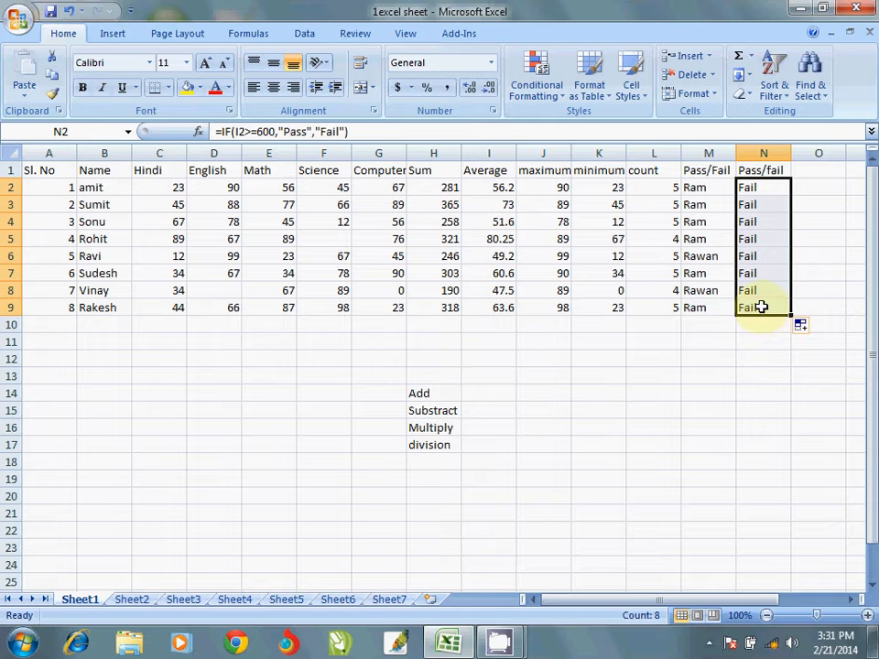
- Set the passing average in the N2 formula to 60 and fill it down to row 9
{"action": "left_click", "coordinate": [491, 238]}
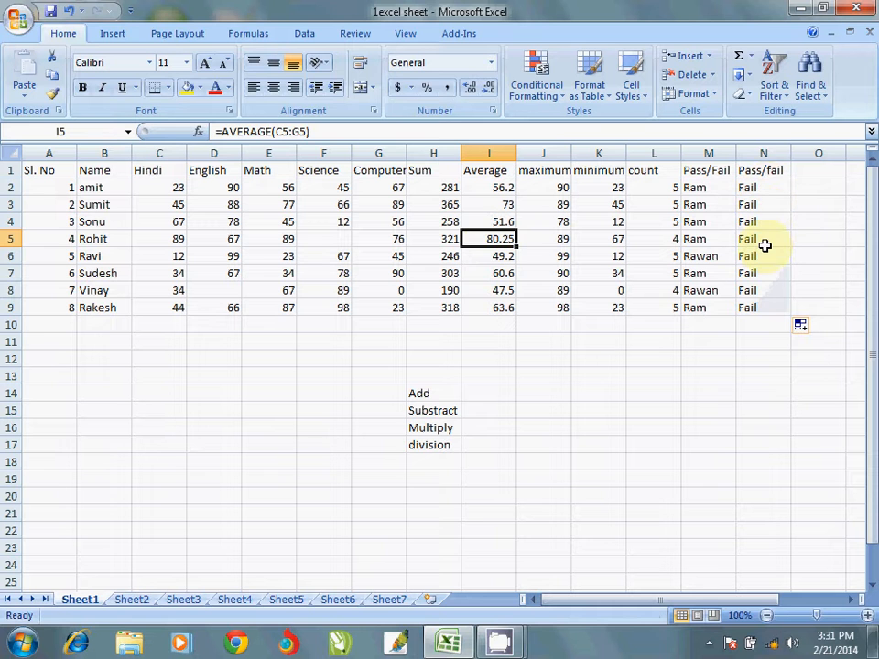
{"action": "left_click", "coordinate": [758, 188]}
{"action": "double_click", "coordinate": [758, 188]}
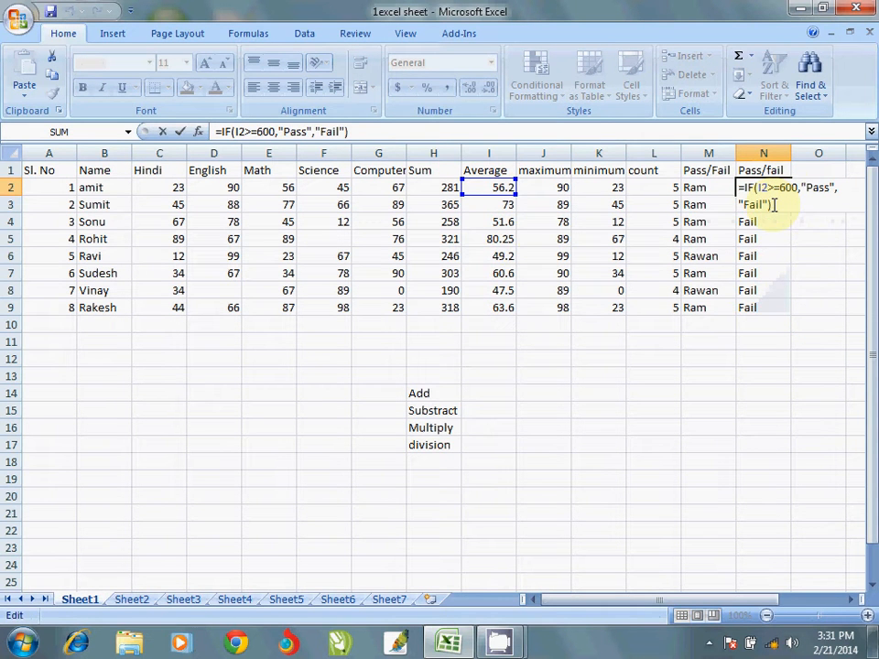
{"action": "left_click", "coordinate": [780, 188]}
{"action": "key", "text": "BackSpace"}
{"action": "key", "text": "Return"}
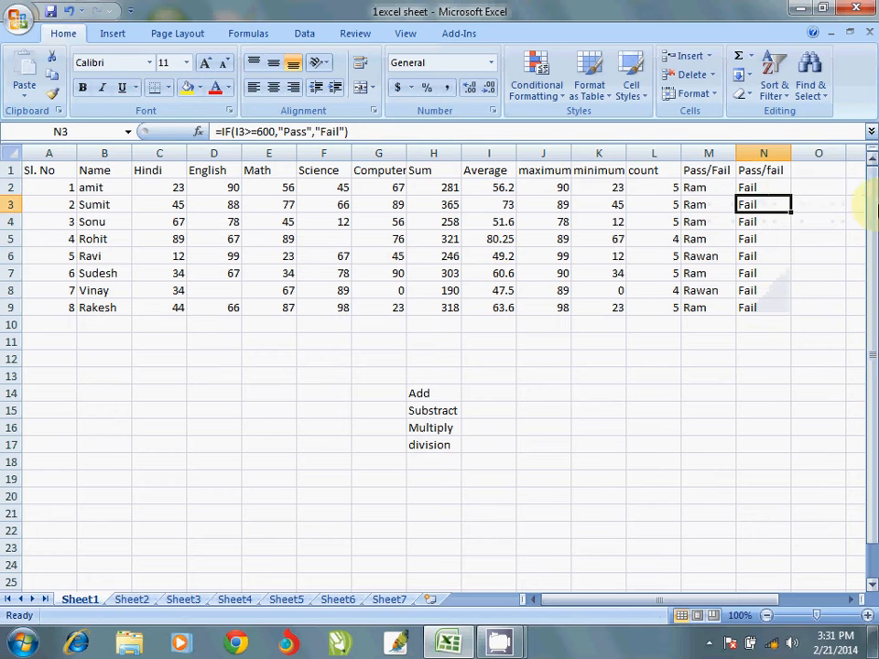
{"action": "left_click", "coordinate": [785, 189]}
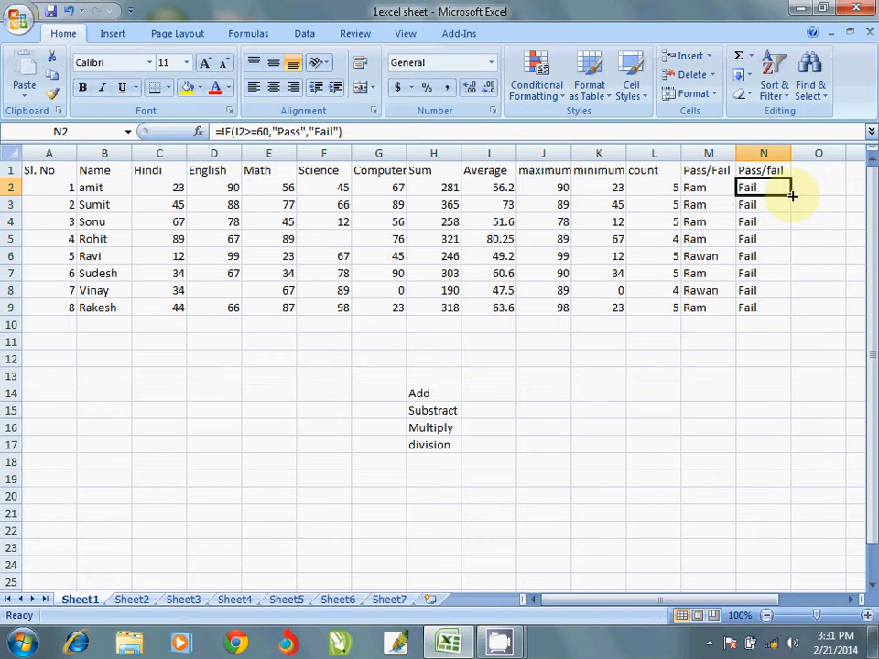
{"action": "double_click", "coordinate": [792, 195]}
- Check the grading results in N3, N7 and N5, and compare the IF formulas in M2 and N2
{"action": "left_click", "coordinate": [767, 204]}
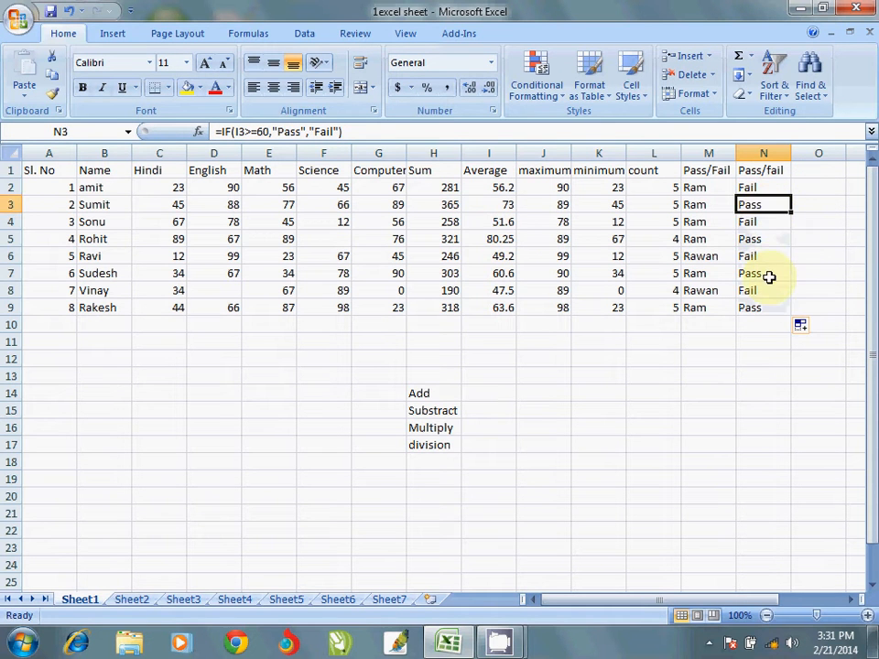
{"action": "left_click", "coordinate": [769, 277]}
{"action": "left_click", "coordinate": [758, 240]}
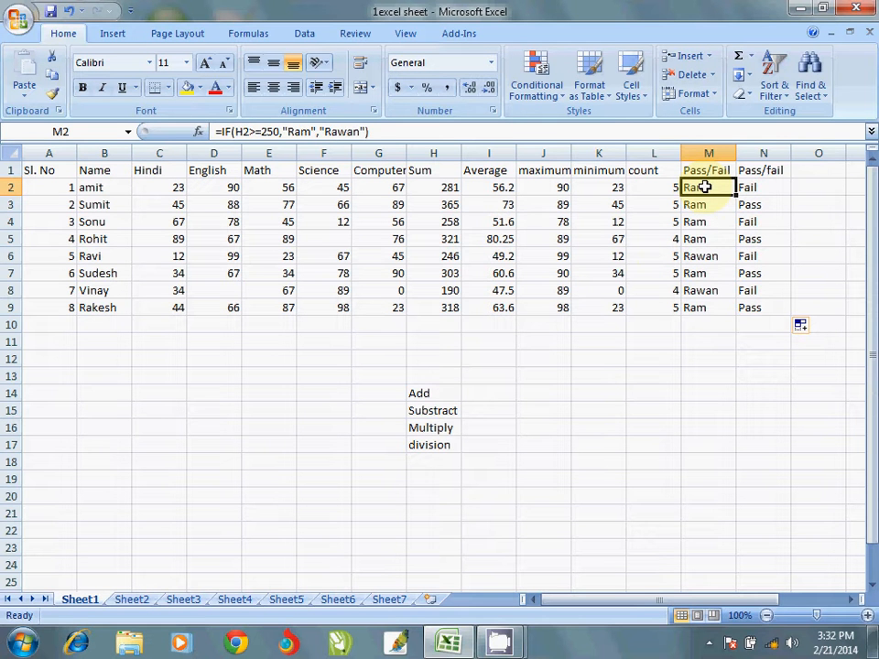
{"action": "left_click", "coordinate": [759, 189]}
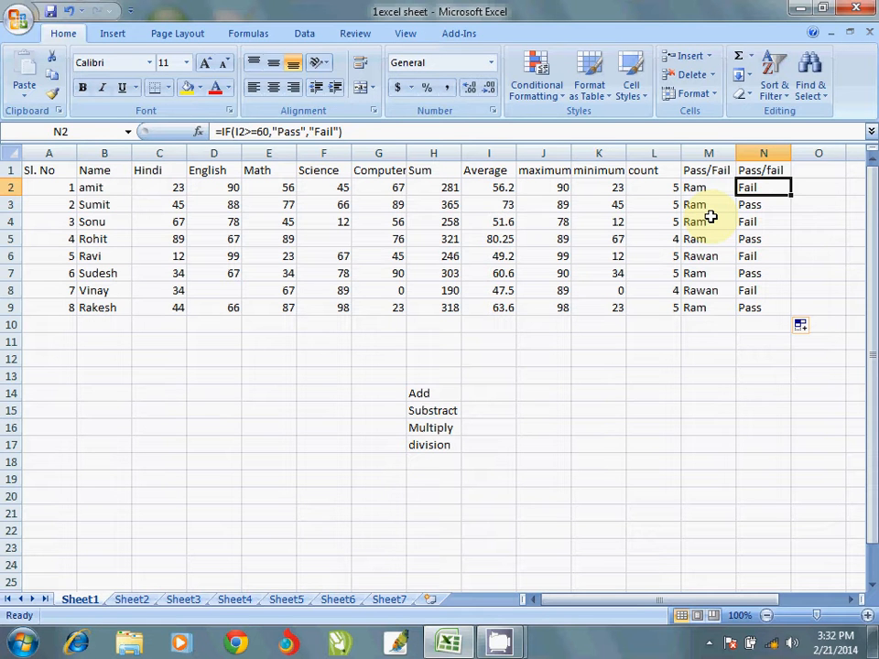
- Enter the column header "pass" in O1
{"action": "left_click", "coordinate": [811, 174]}
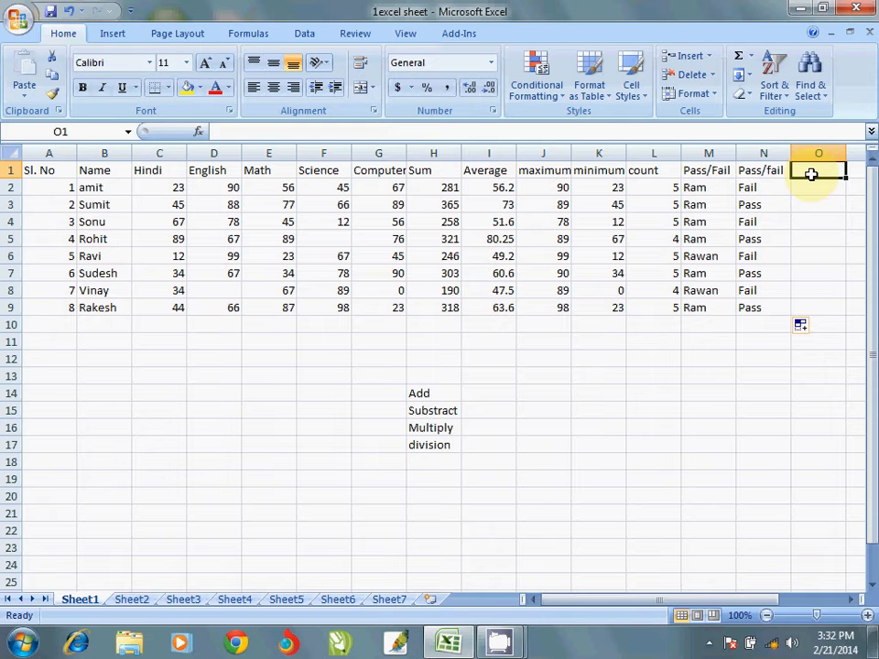
{"action": "type", "text": "pass"}
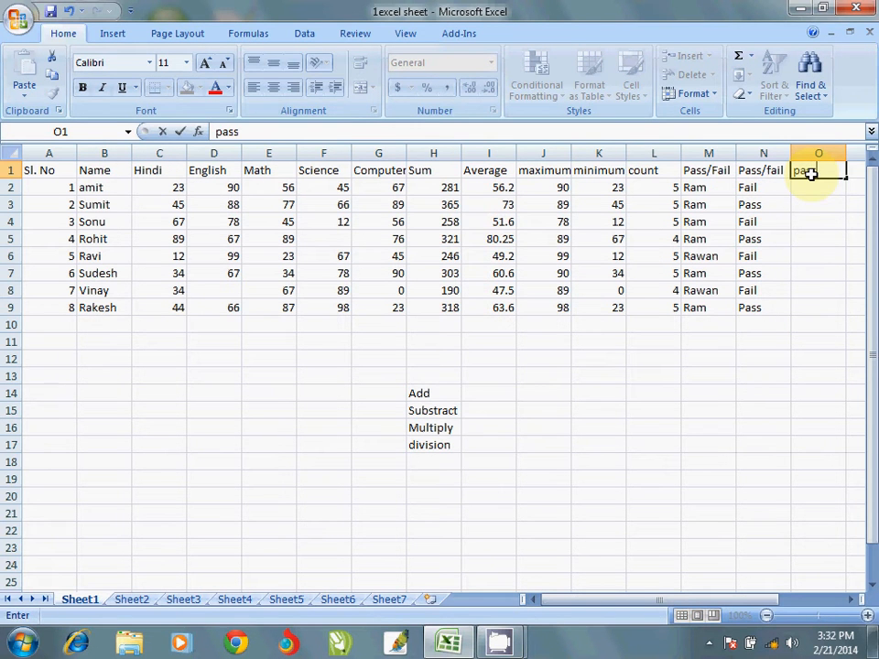
{"action": "key", "text": "Return"}
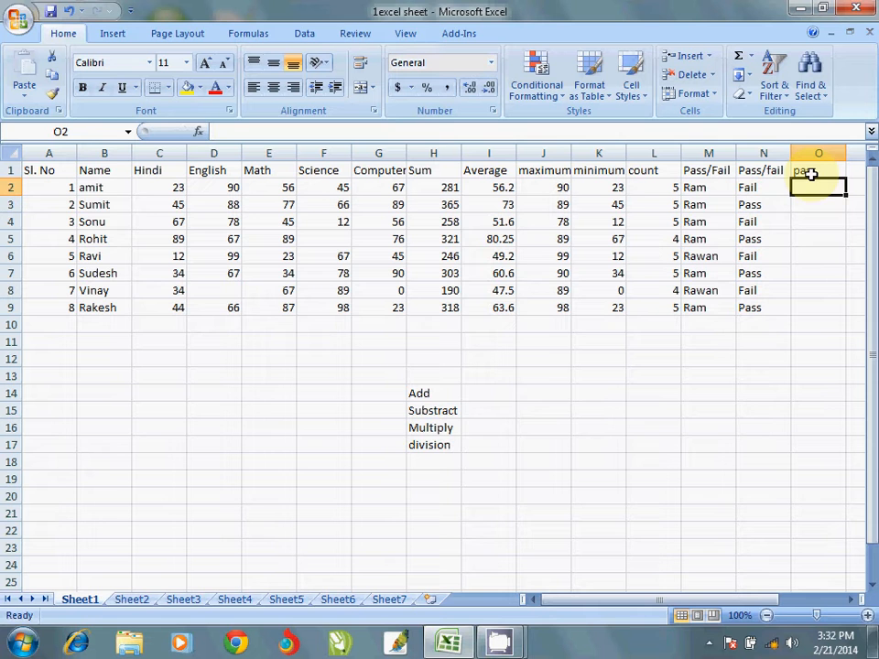
- Begin an IF formula in O2 with the logical test AND(I2>=60,H2>=250) on average and sum
{"action": "left_click", "coordinate": [851, 599]}
{"action": "left_click", "coordinate": [851, 599]}
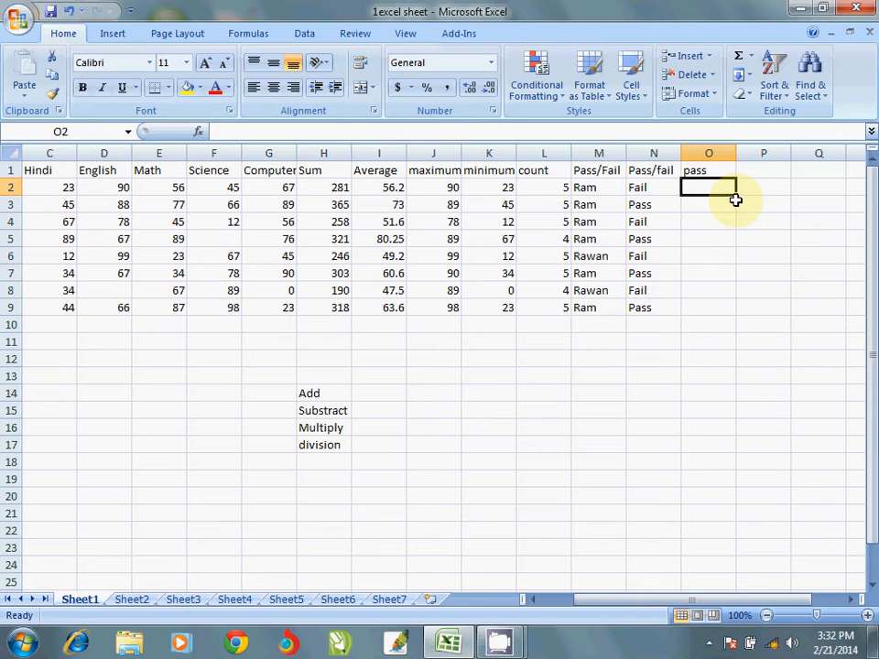
{"action": "type", "text": "=IF("}
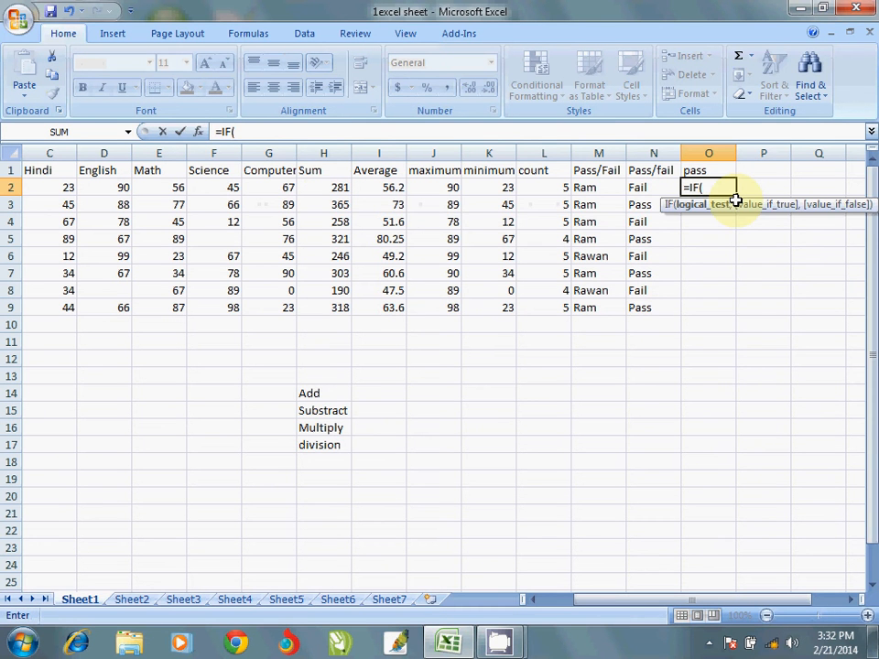
{"action": "type", "text": "and"}
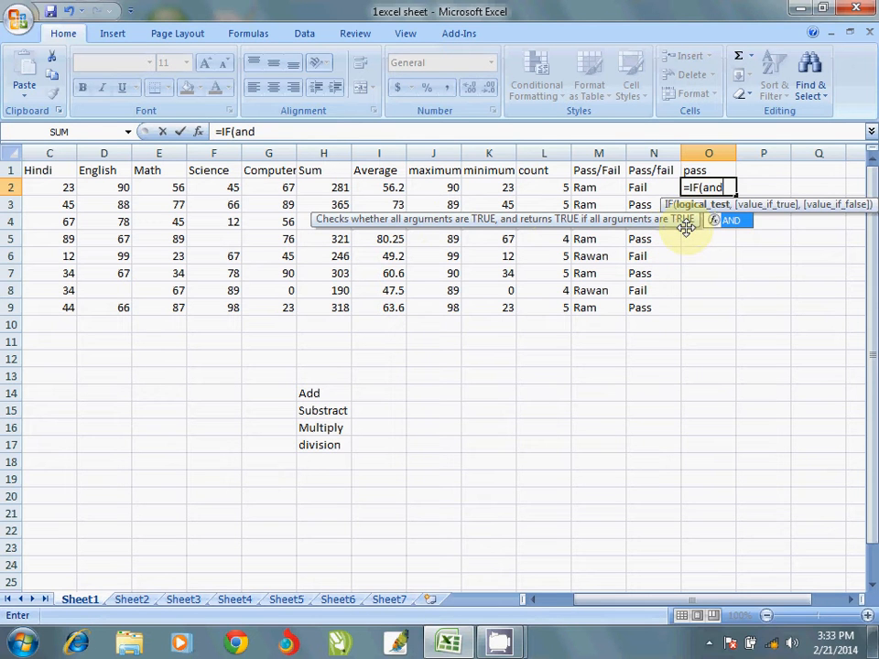
{"action": "key", "text": "Tab"}
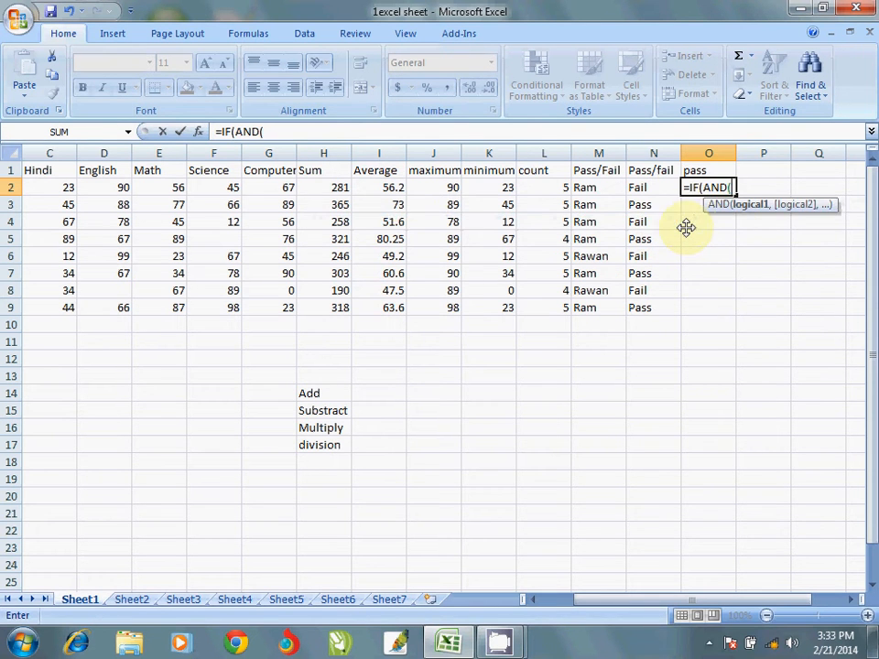
{"action": "left_click", "coordinate": [389, 188]}
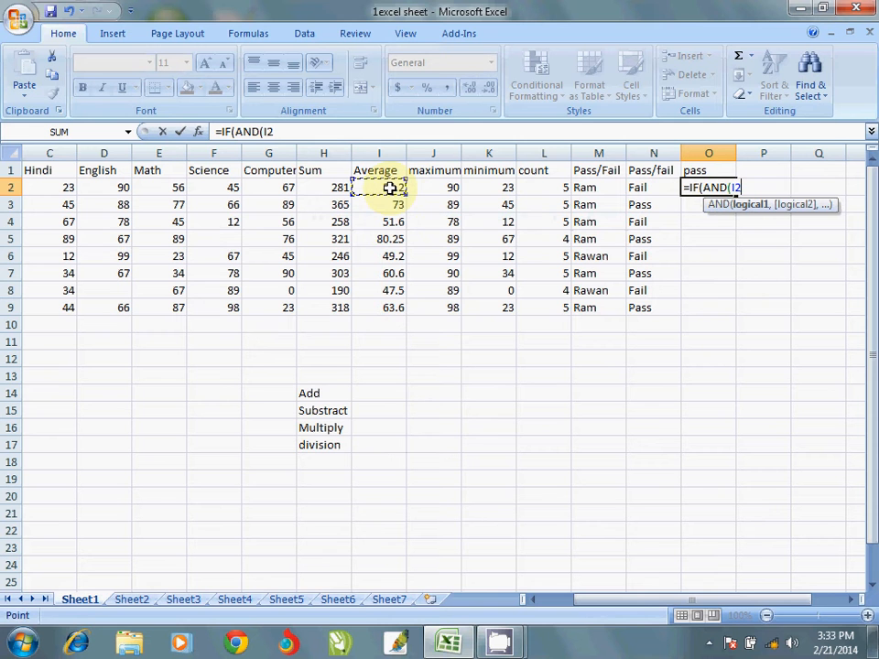
{"action": "type", "text": ">="}
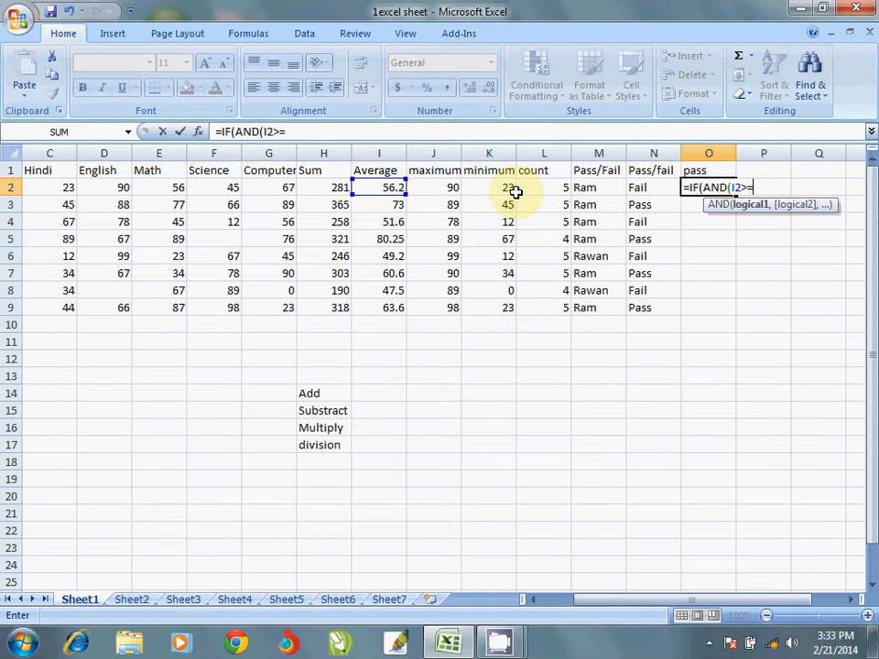
{"action": "type", "text": "60,"}
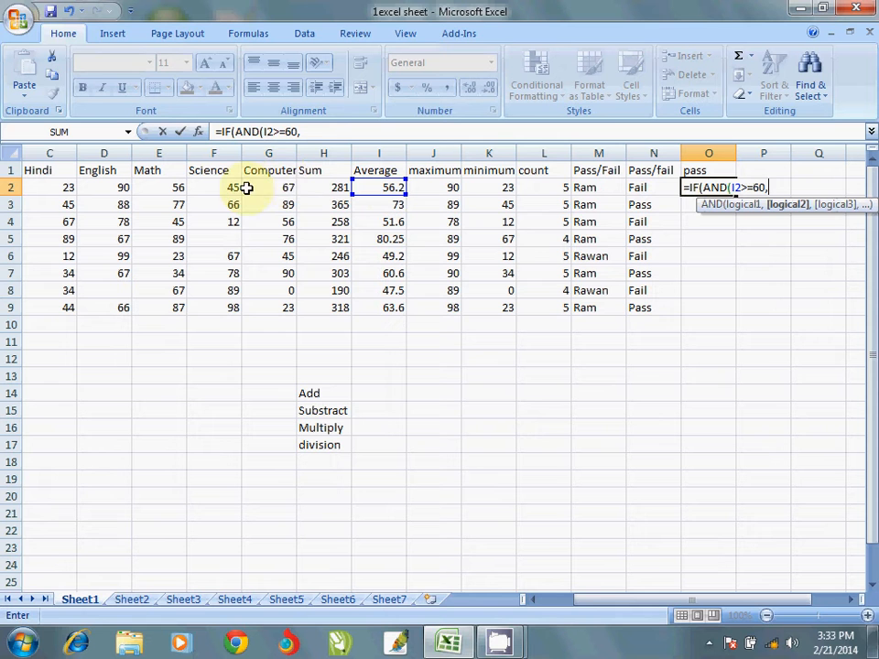
{"action": "left_click", "coordinate": [317, 187]}
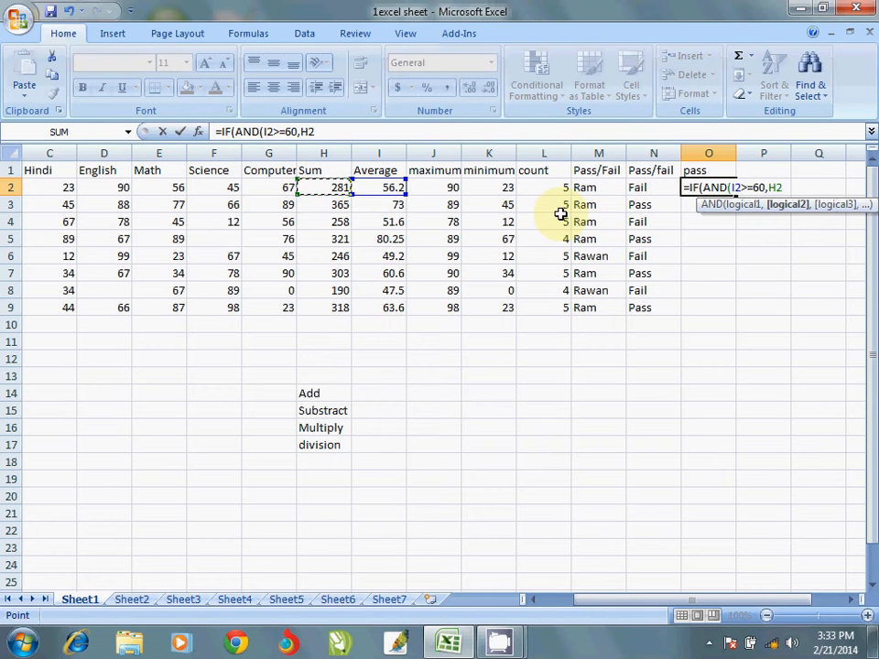
{"action": "type", "text": ">=250"}
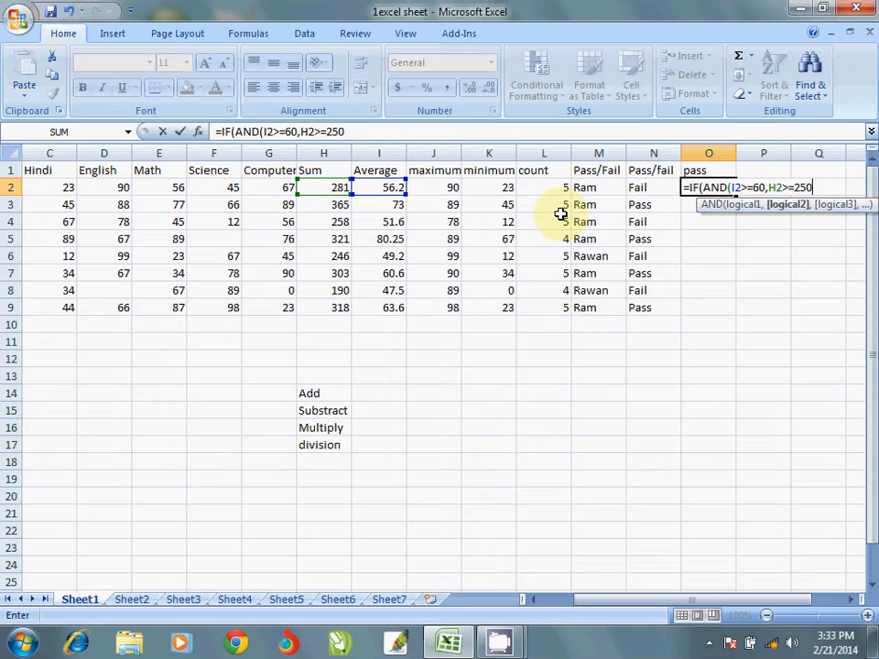
{"action": "type", "text": ")"}
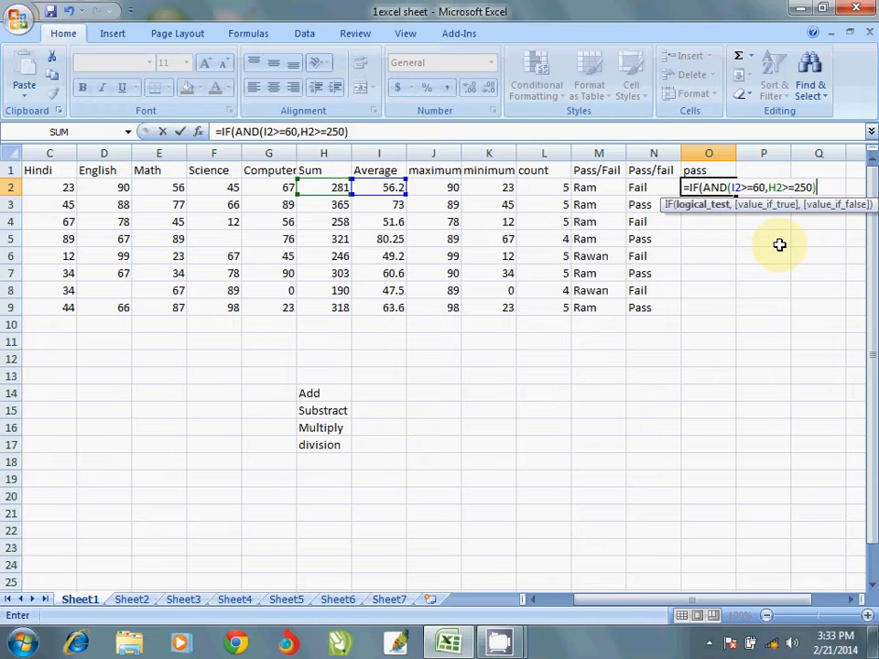
- Complete the O2 formula with "Pass" as the true value and "fail" as the false value
{"action": "type", "text": ",\""}
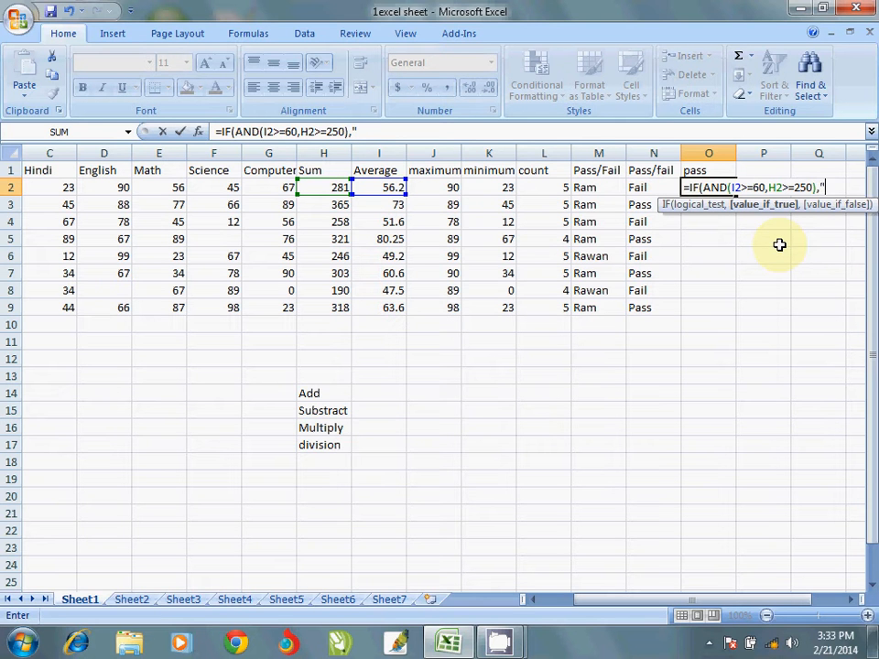
{"action": "type", "text": "Pass\",\""}
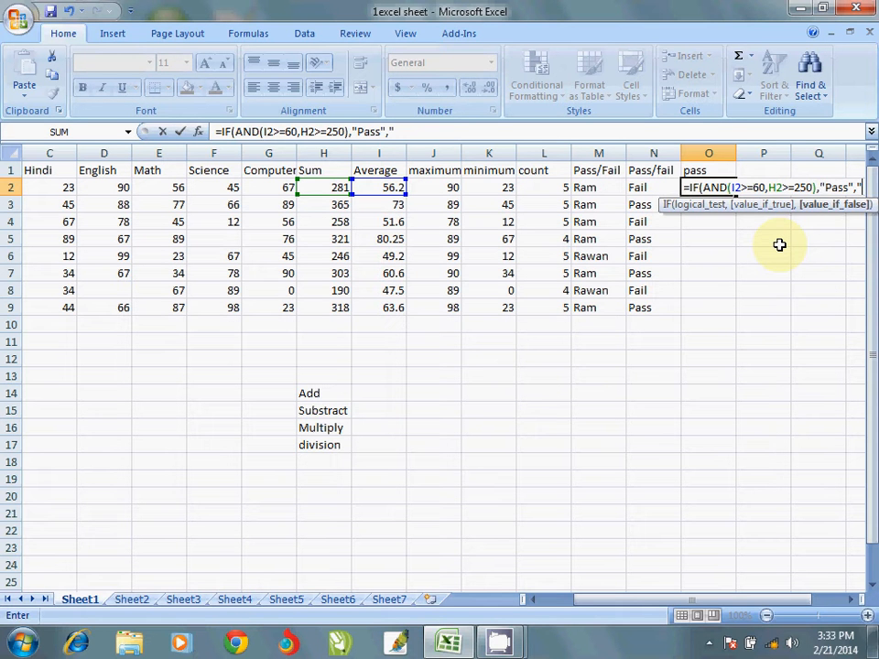
{"action": "type", "text": "fail\""}
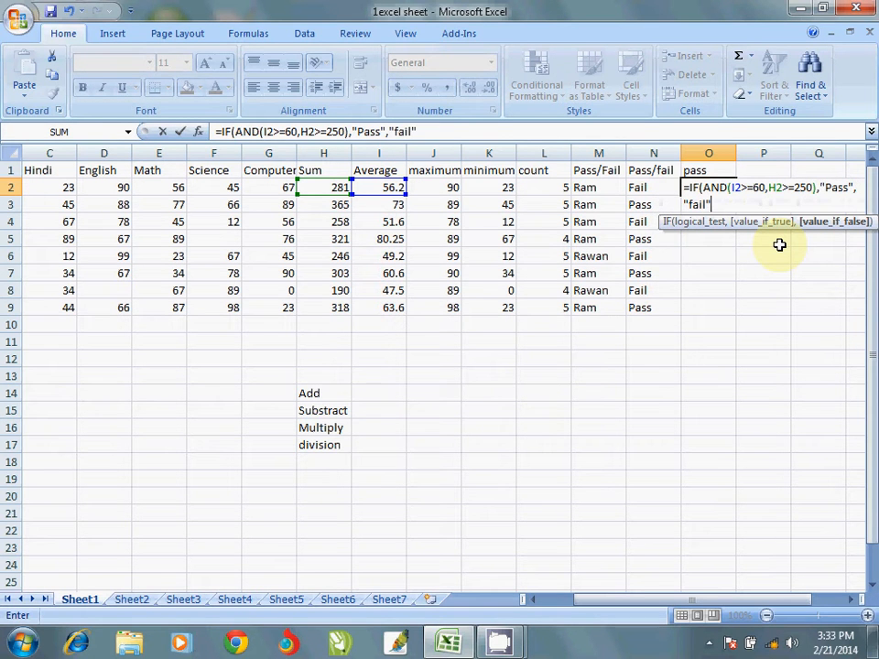
{"action": "type", "text": ")"}
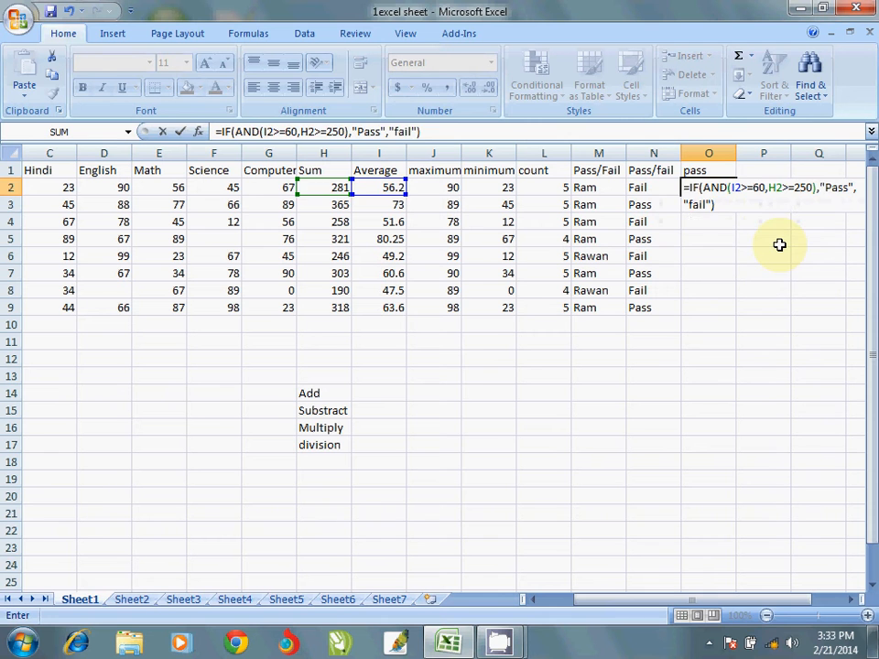
{"action": "key", "text": "Return"}
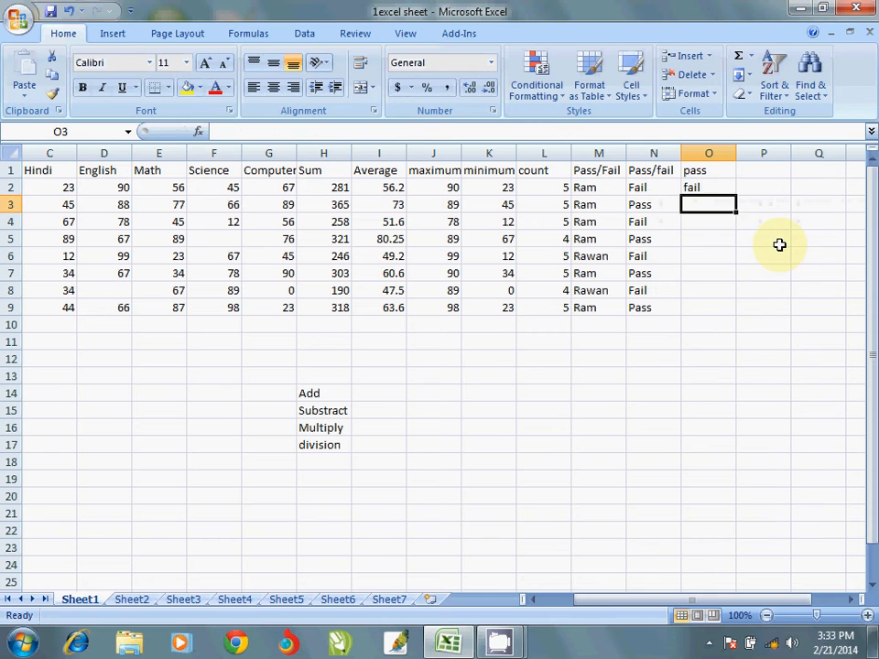
- Compare the formulas in N2 and O2, and fill the O2 formula down to row 9
{"action": "left_click", "coordinate": [692, 188]}
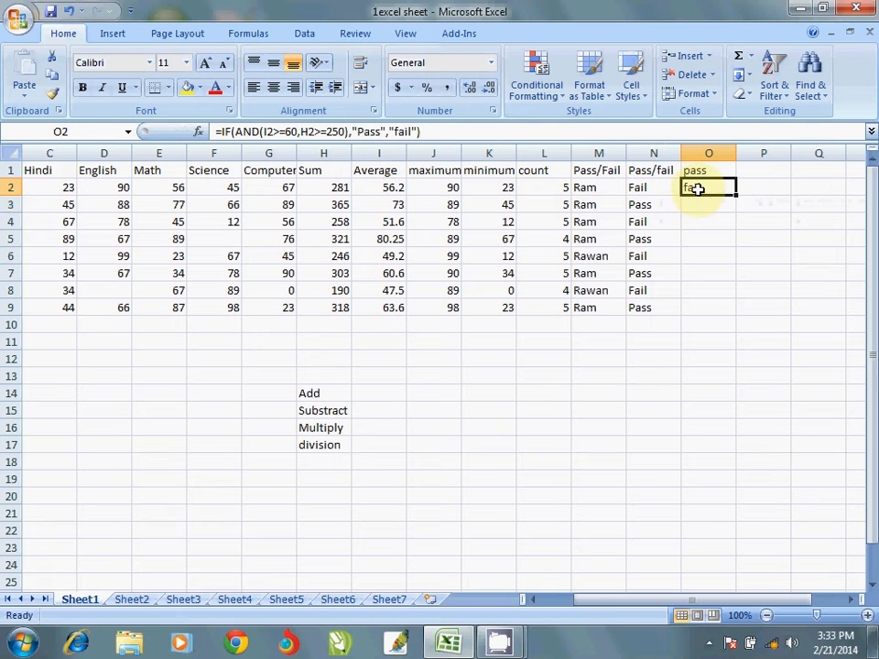
{"action": "double_click", "coordinate": [639, 189]}
{"action": "key", "text": "Escape"}
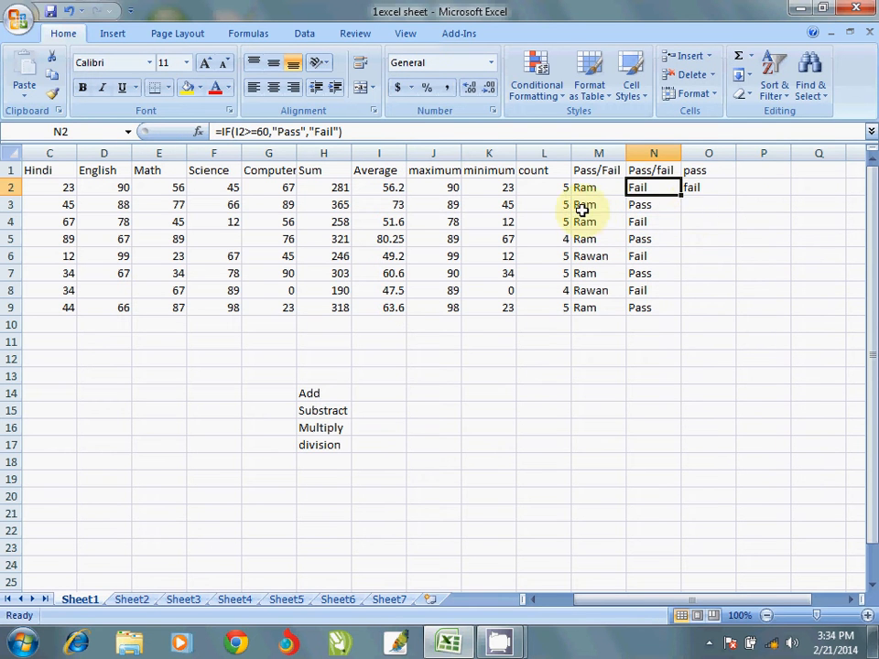
{"action": "left_click", "coordinate": [709, 189]}
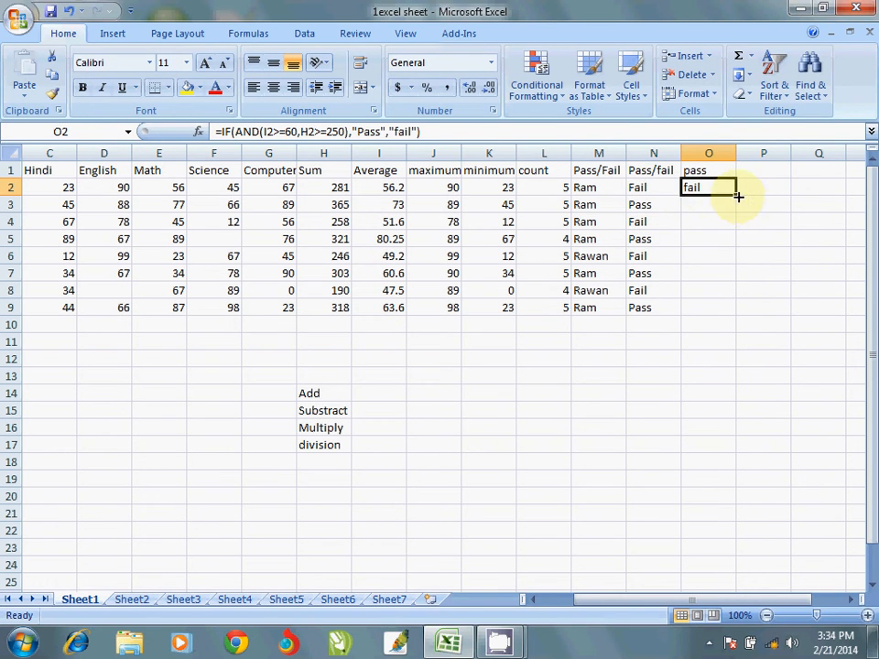
{"action": "double_click", "coordinate": [740, 198]}
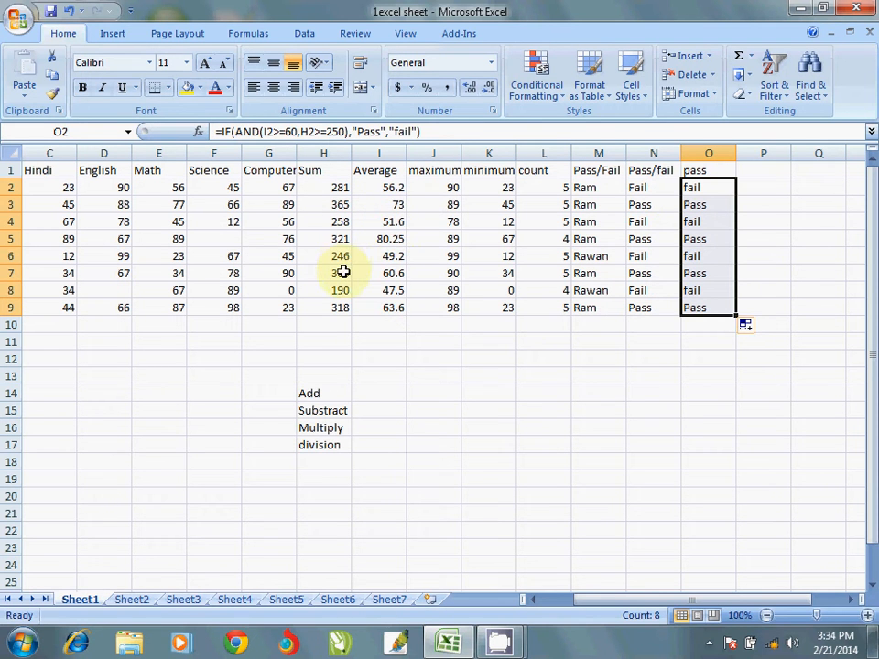
{"action": "left_click", "coordinate": [386, 255]}
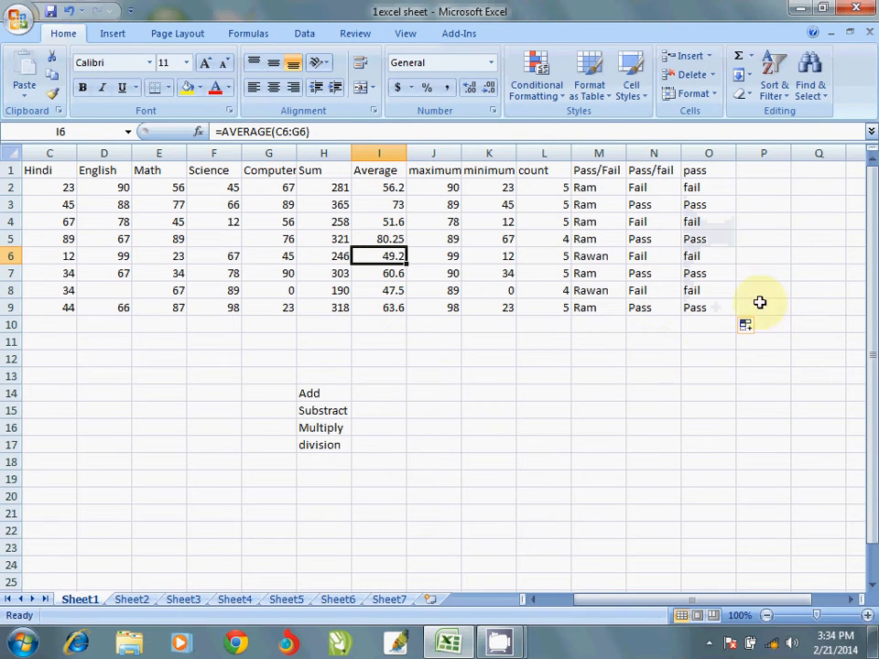
- Enter the column header "pass/fail" in P1
{"action": "left_click", "coordinate": [755, 174]}
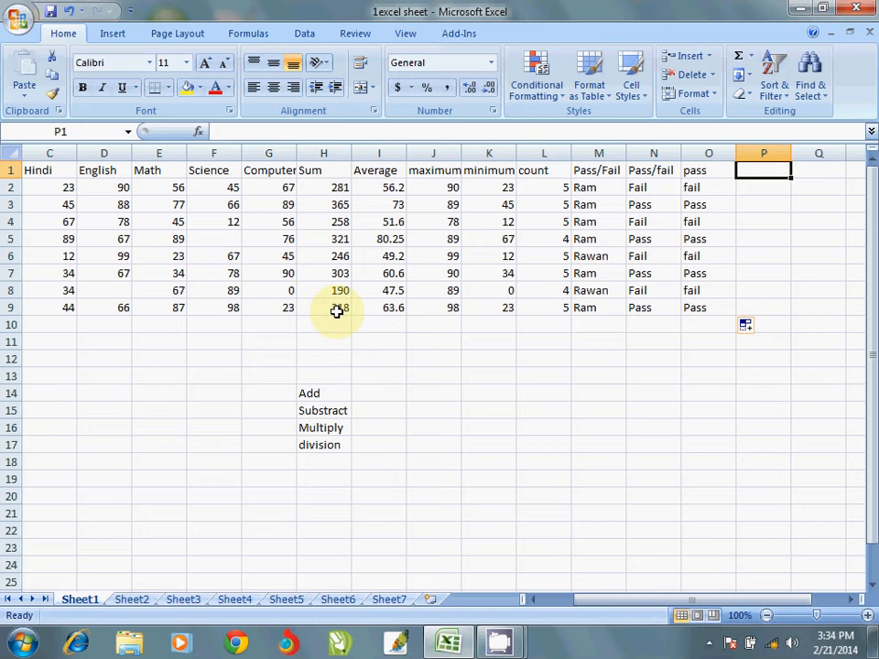
{"action": "type", "text": "pp"}
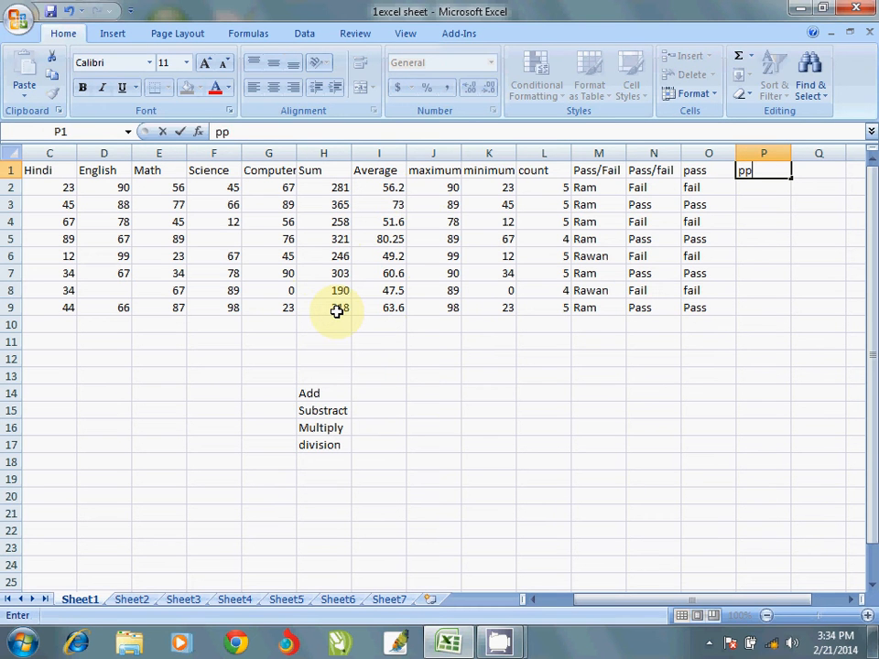
{"action": "key", "text": "BackSpace"}
{"action": "type", "text": "ass/fail"}
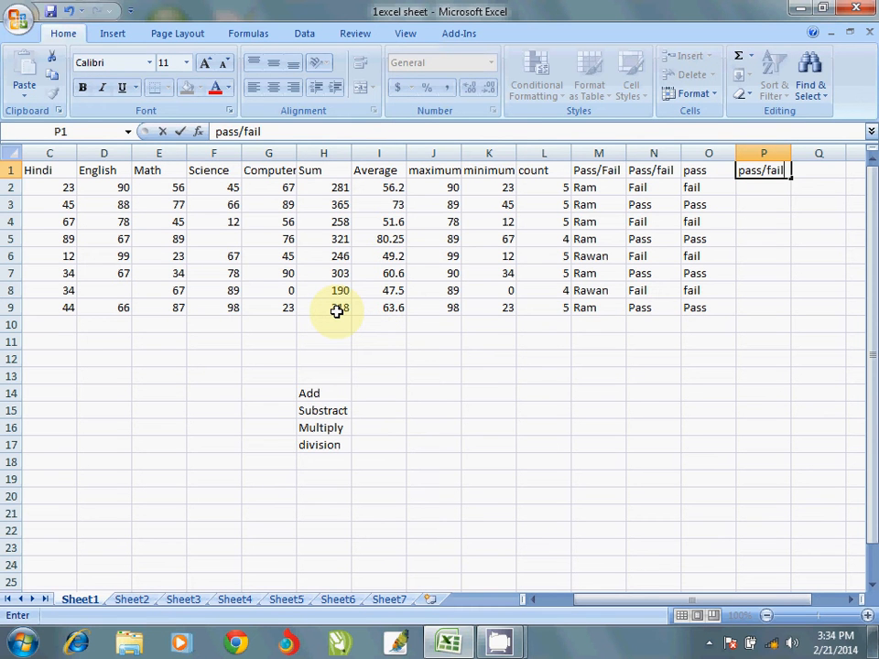
{"action": "key", "text": "Return"}
- Begin an IF formula in P2 with the logical test OR(I2>=60,H2>=250) on average and sum
{"action": "type", "text": "="}
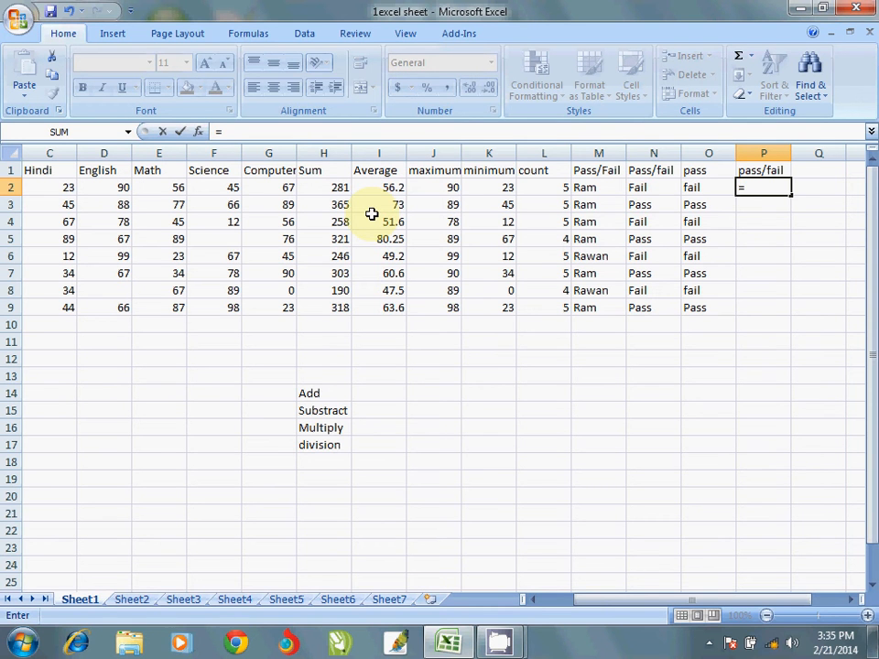
{"action": "type", "text": "i"}
{"action": "key", "text": "Tab"}
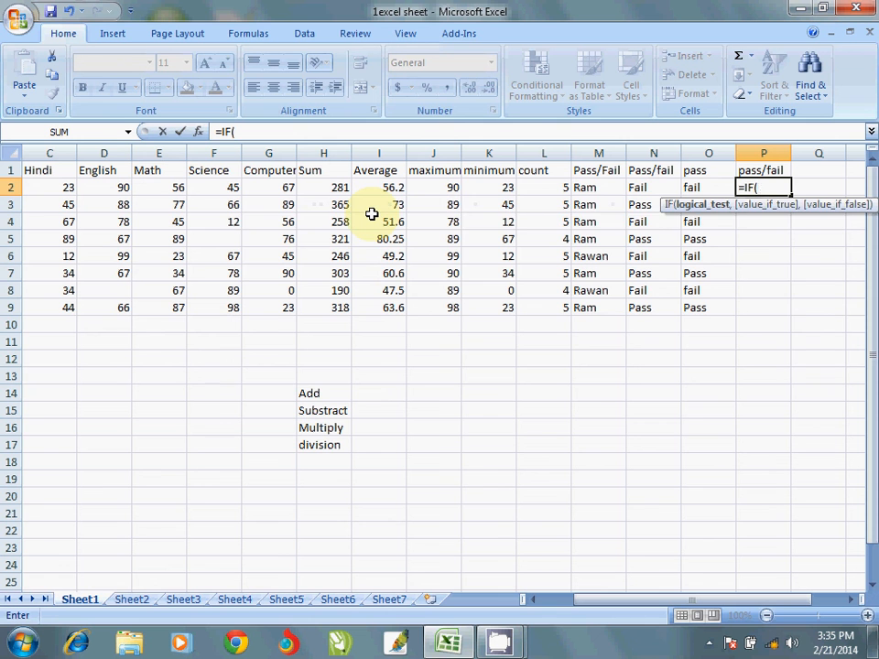
{"action": "type", "text": "or"}
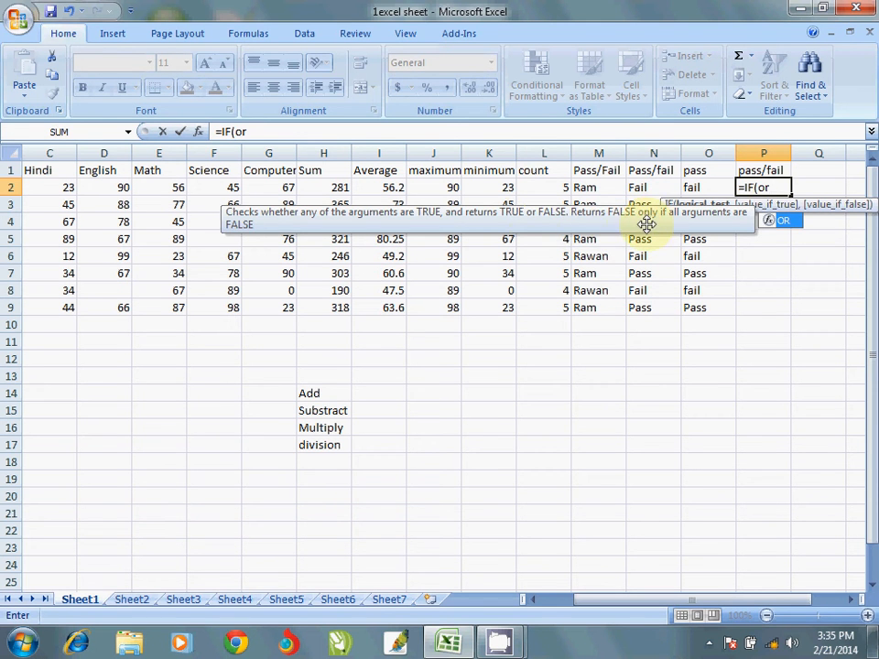
{"action": "type", "text": "("}
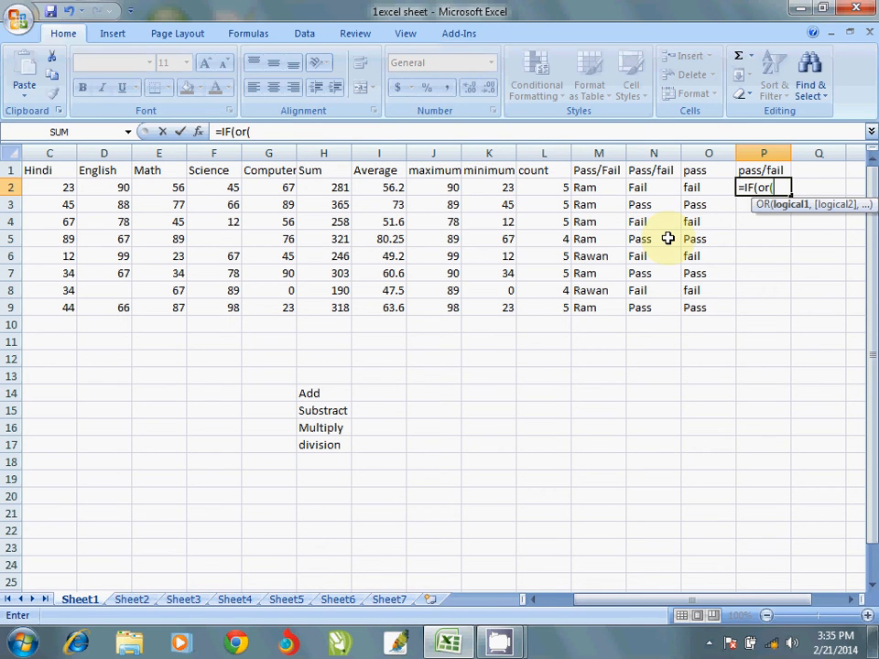
{"action": "left_click", "coordinate": [387, 187]}
{"action": "type", "text": ">="}
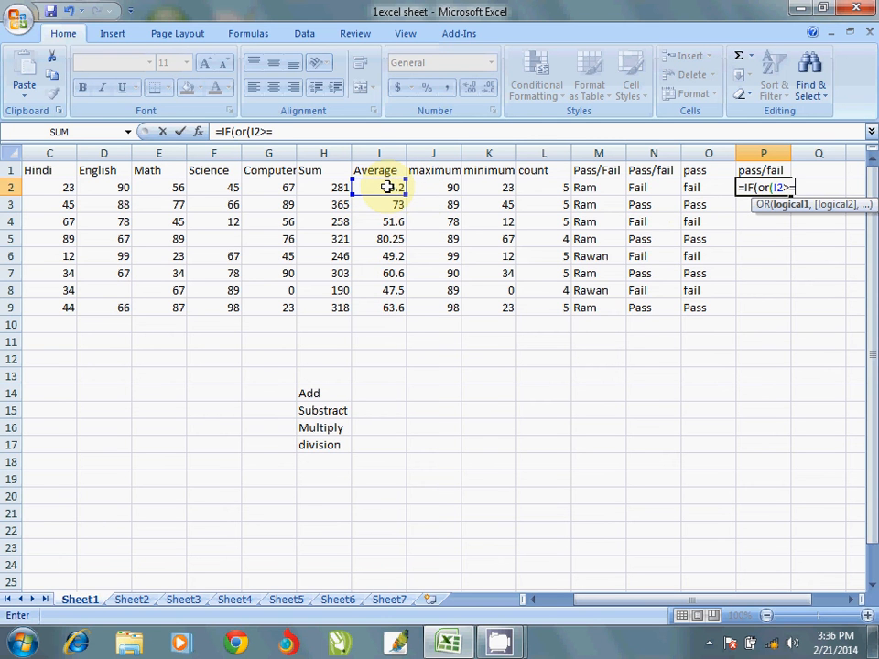
{"action": "type", "text": "60,"}
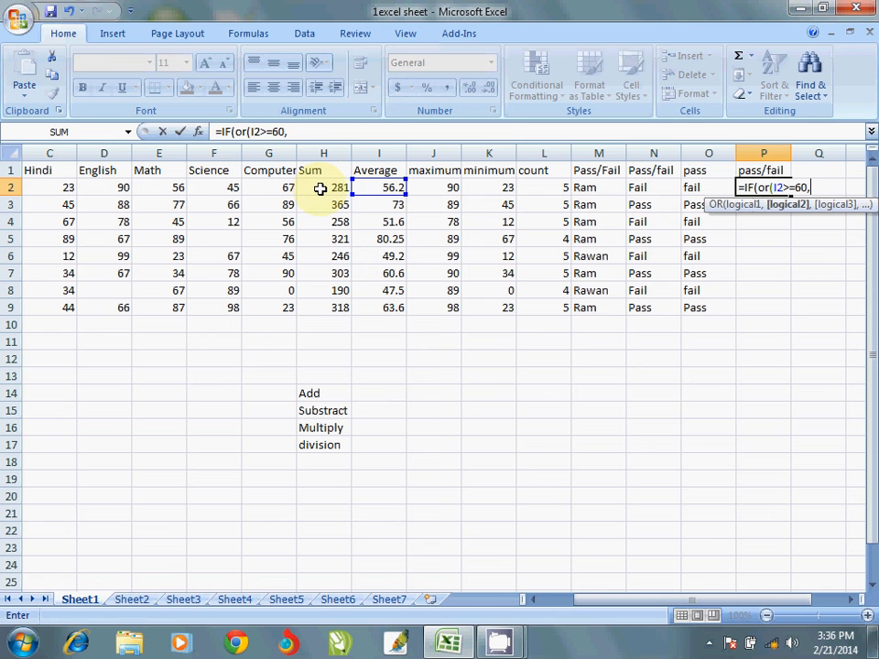
{"action": "left_click", "coordinate": [319, 188]}
{"action": "type", "text": ">="}
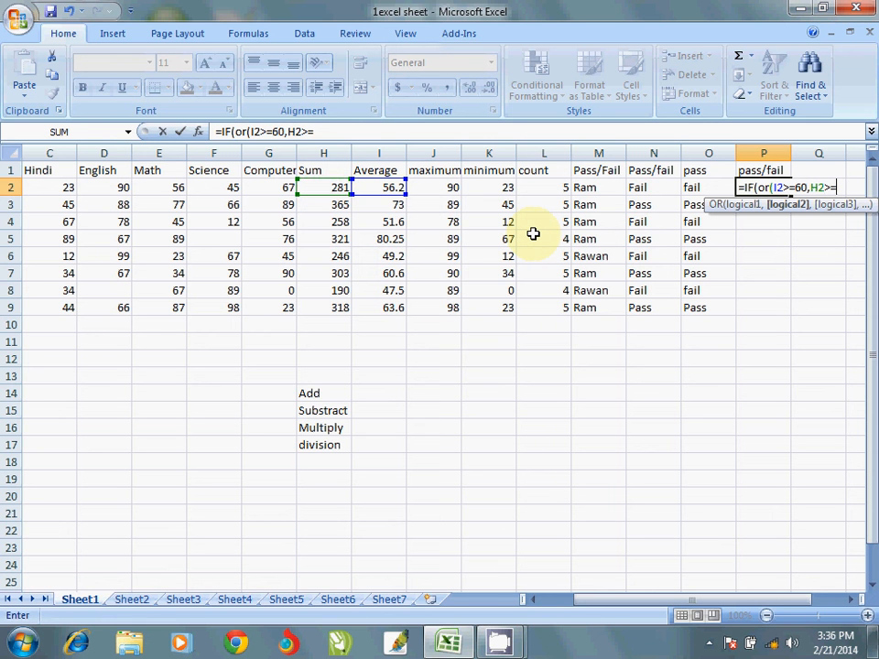
{"action": "type", "text": "250),"}
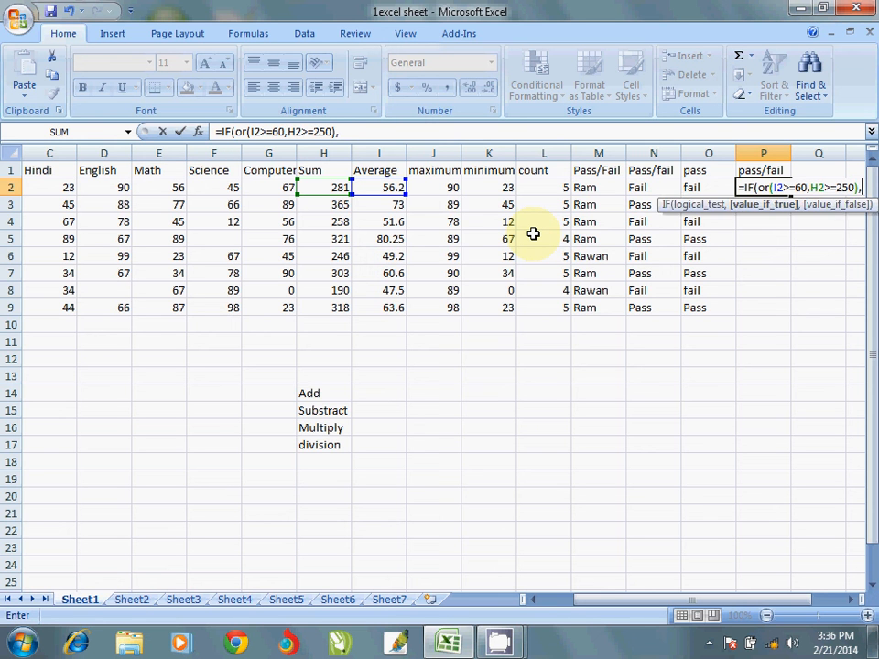
- Complete the P2 formula with "Pass" as the true value and "Fail" as the false value
{"action": "type", "text": "\"Pa"}
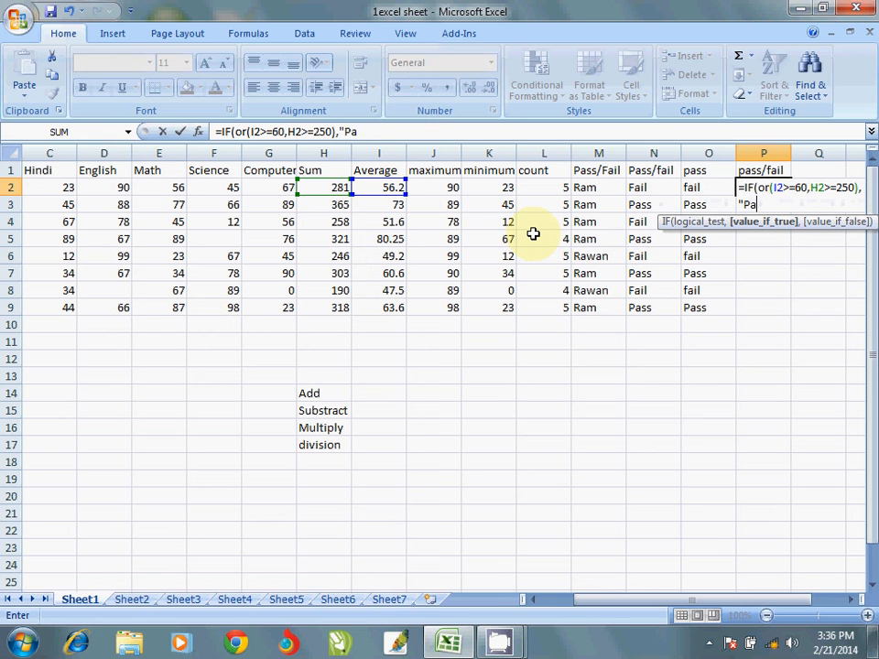
{"action": "type", "text": "ss\",\""}
{"action": "type", "text": "F"}
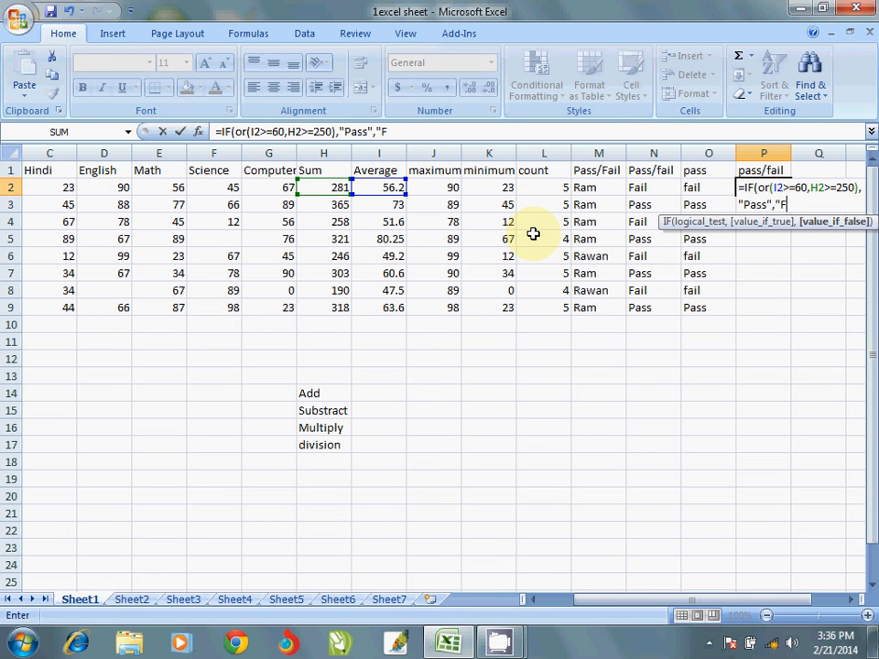
{"action": "type", "text": "ail\""}
{"action": "key", "text": "Return"}
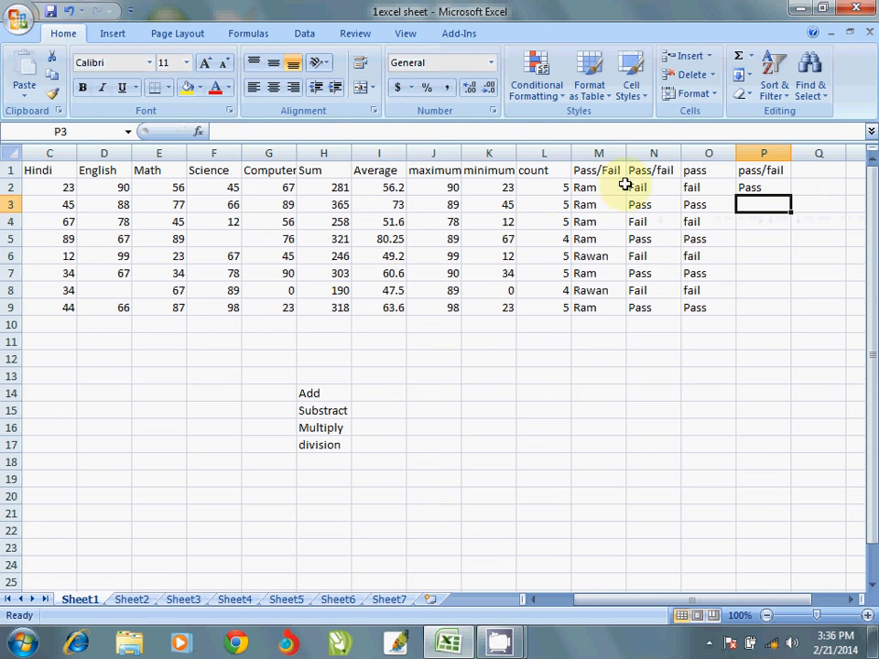
- Check the P2 formula against the average and sum in row 3, and fill it down to row 9
{"action": "left_click", "coordinate": [779, 187]}
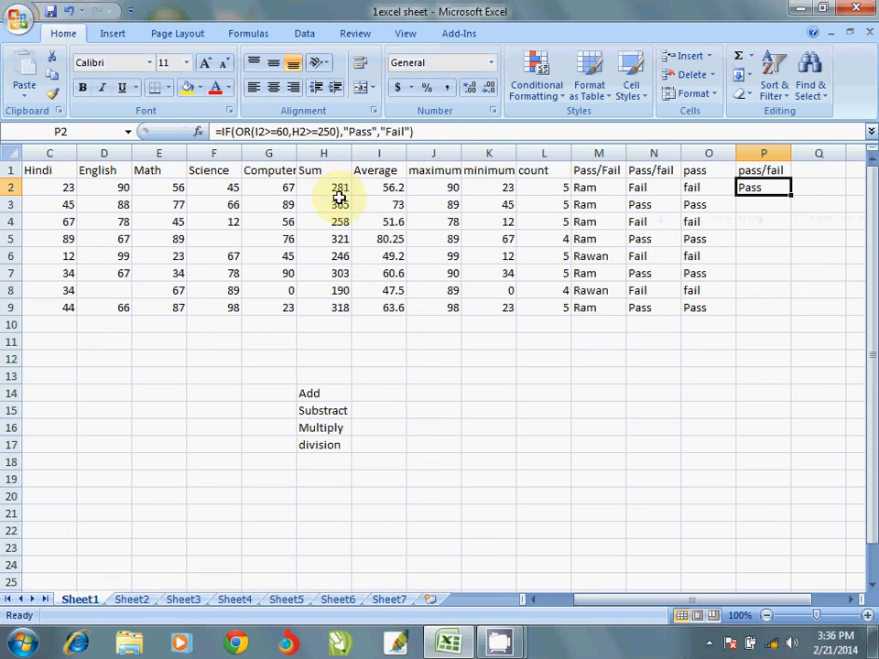
{"action": "left_click", "coordinate": [394, 204]}
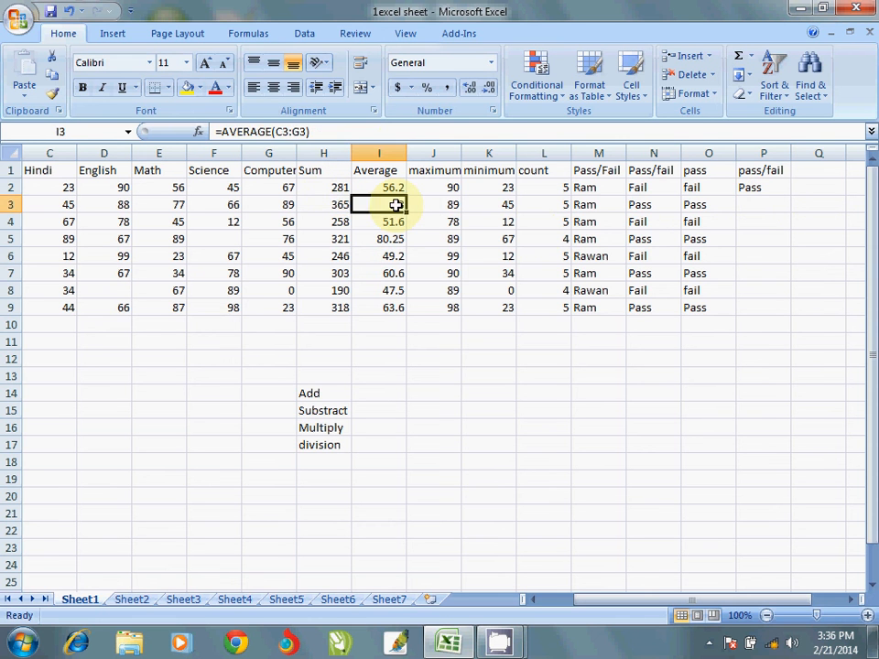
{"action": "left_click", "coordinate": [342, 204]}
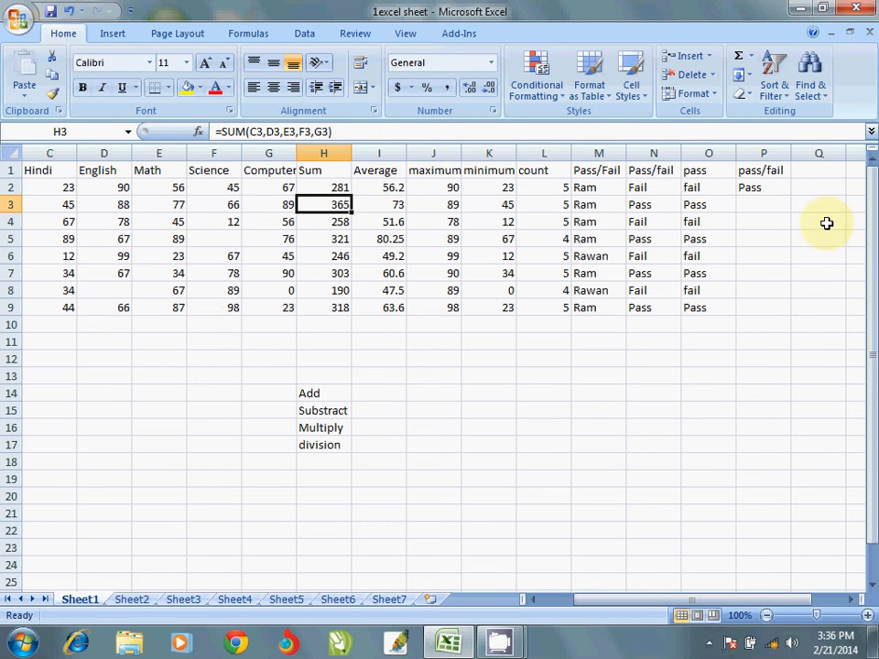
{"action": "left_click", "coordinate": [765, 187]}
{"action": "double_click", "coordinate": [791, 195]}
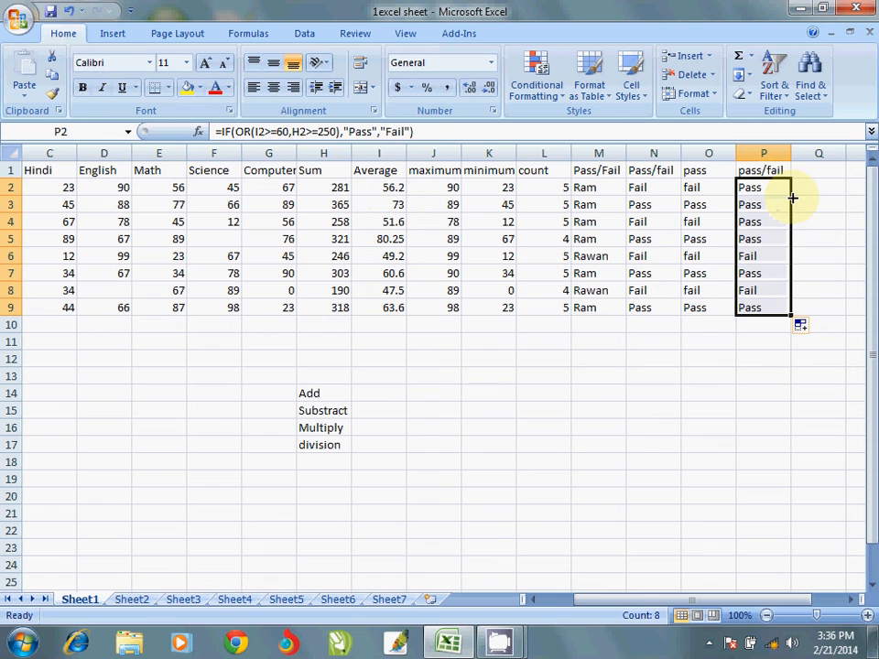
- Examine the filled OR formula in P6 and the original one in P2
{"action": "left_click", "coordinate": [763, 255]}
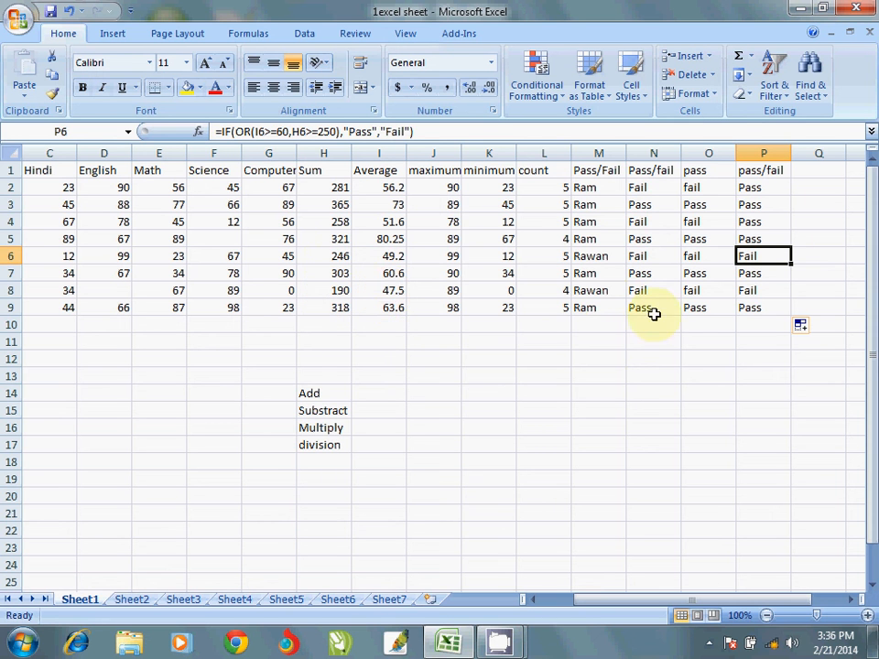
{"action": "left_click", "coordinate": [821, 173]}
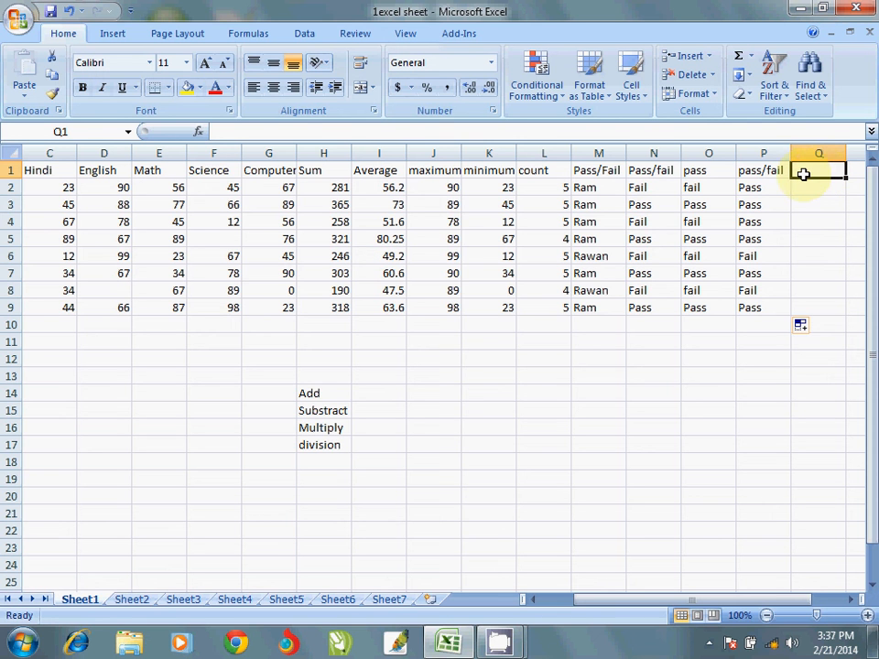
{"action": "left_click", "coordinate": [769, 188]}
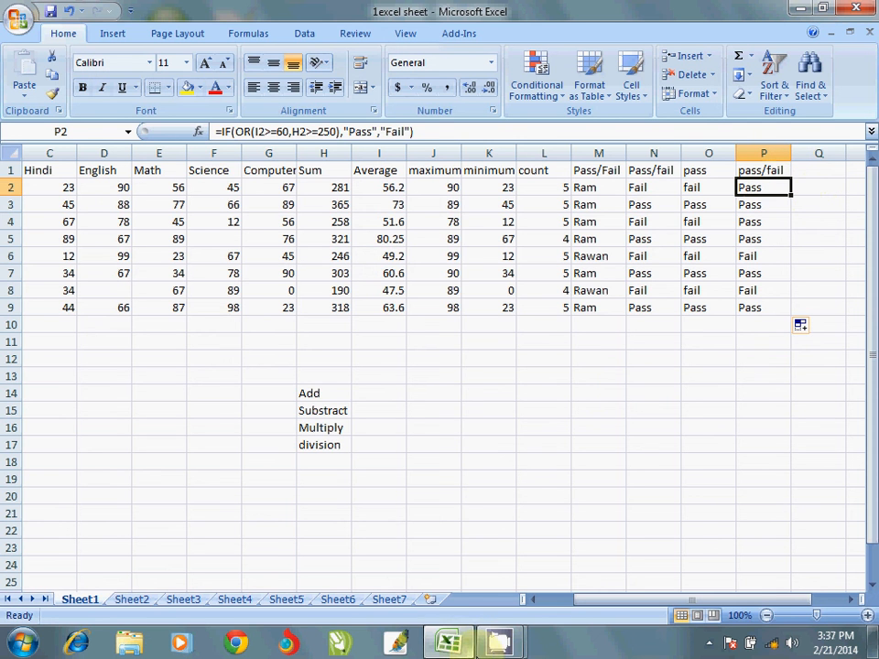
{"action": "left_click", "coordinate": [505, 645]}
{"action": "left_click", "coordinate": [801, 7]}
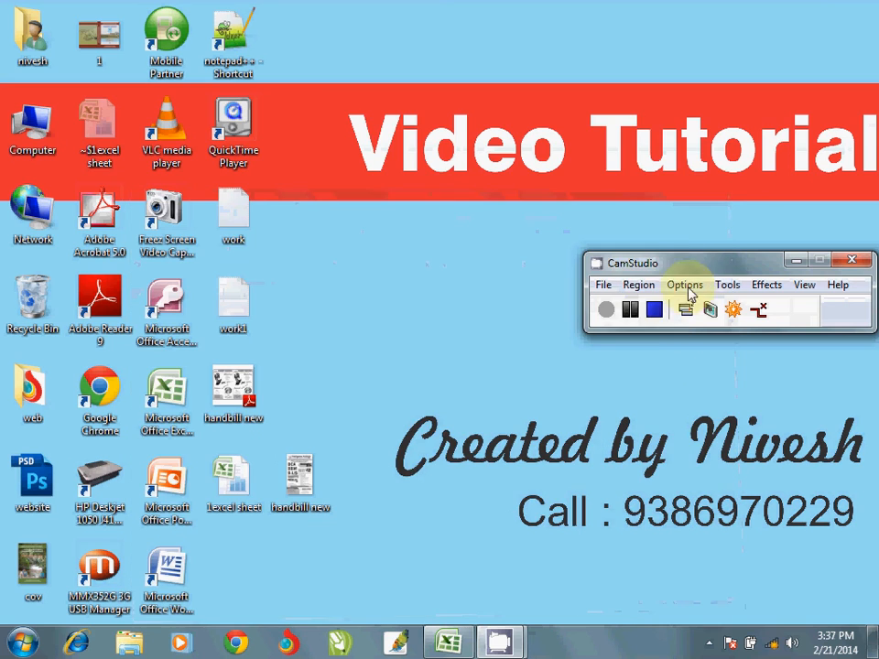